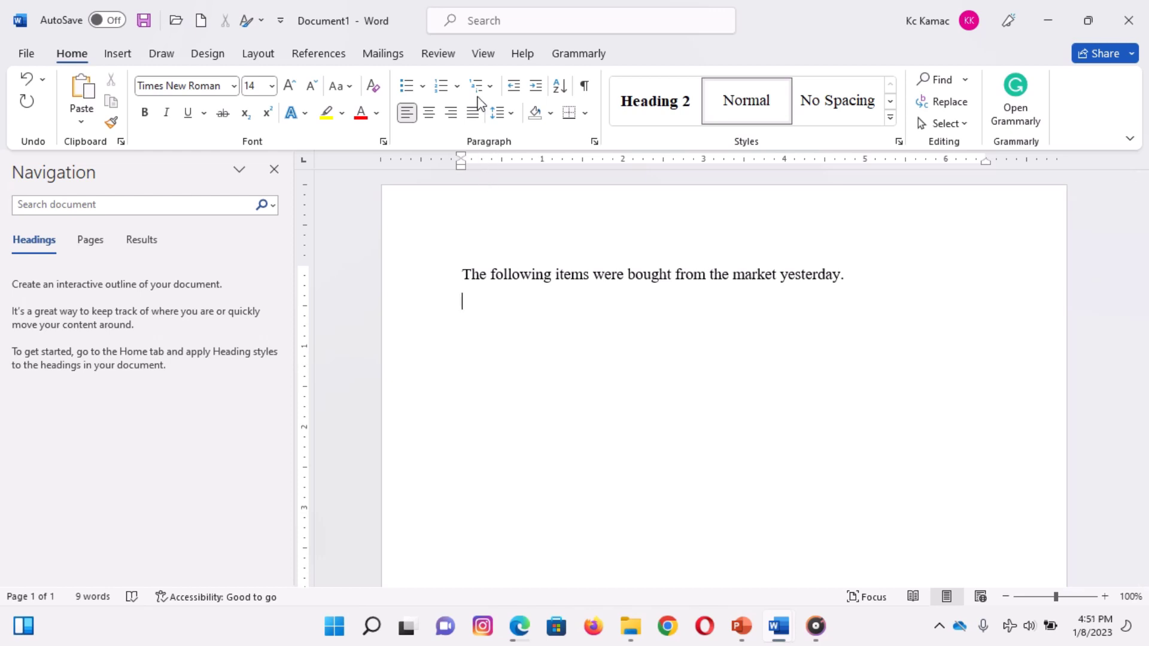
- Apply the 1) a) i) multilevel list and enter 'Milk products' with sub-item 'Peak milk'
{"action": "left_click", "coordinate": [491, 86]}
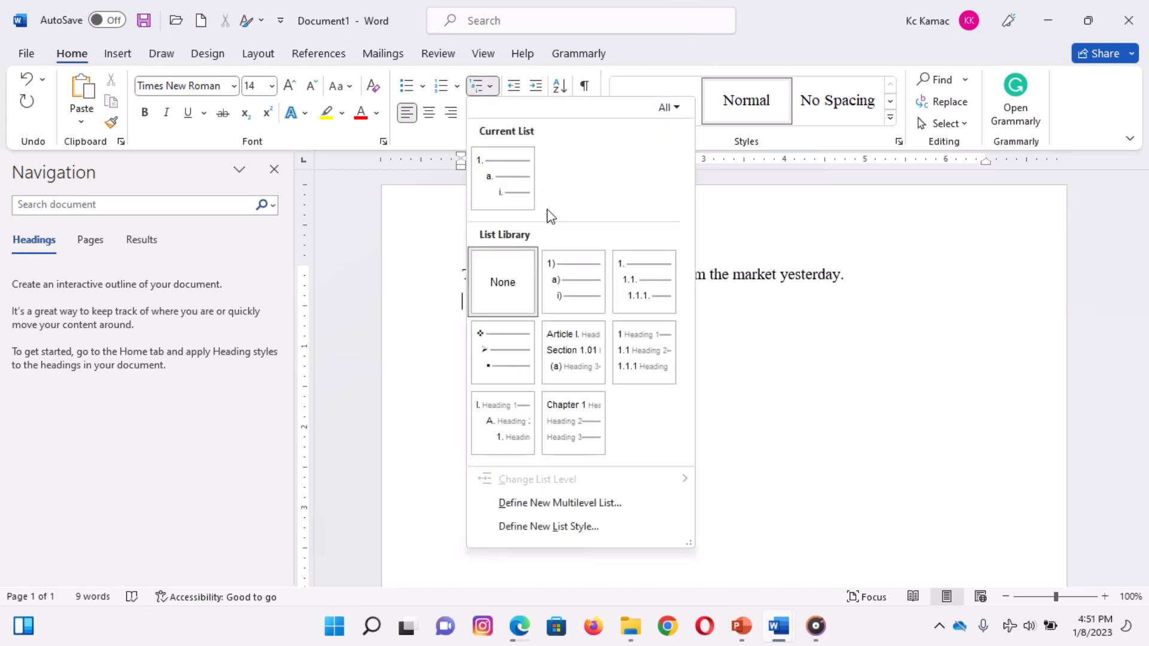
{"action": "mouse_move", "coordinate": [644, 278]}
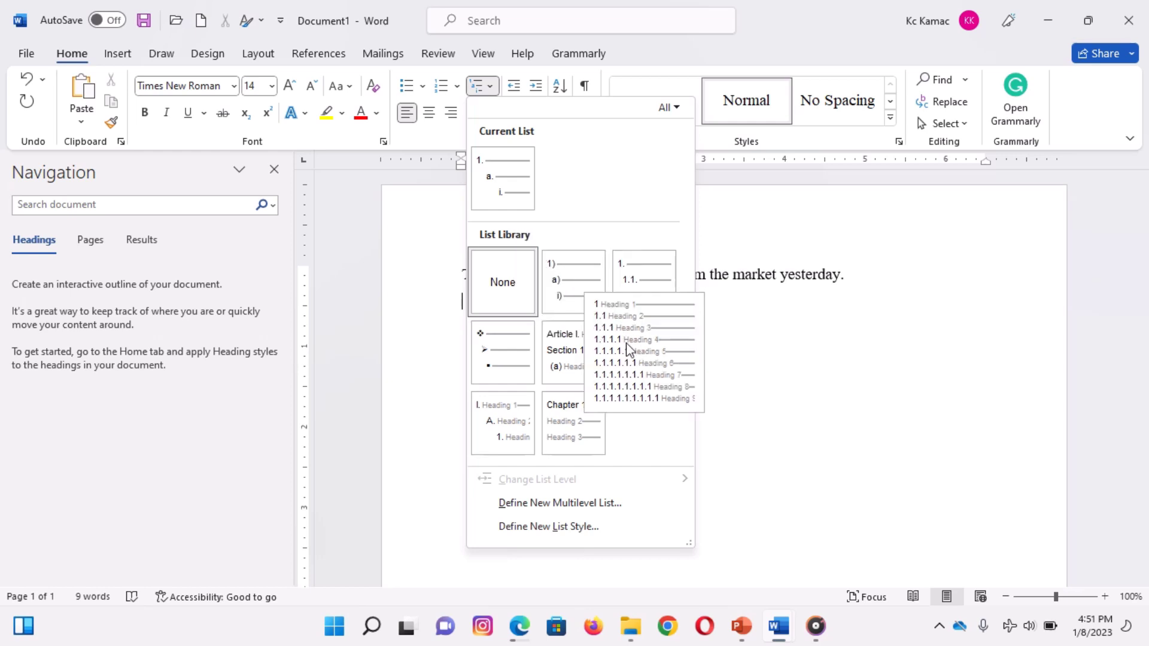
{"action": "left_click", "coordinate": [568, 285]}
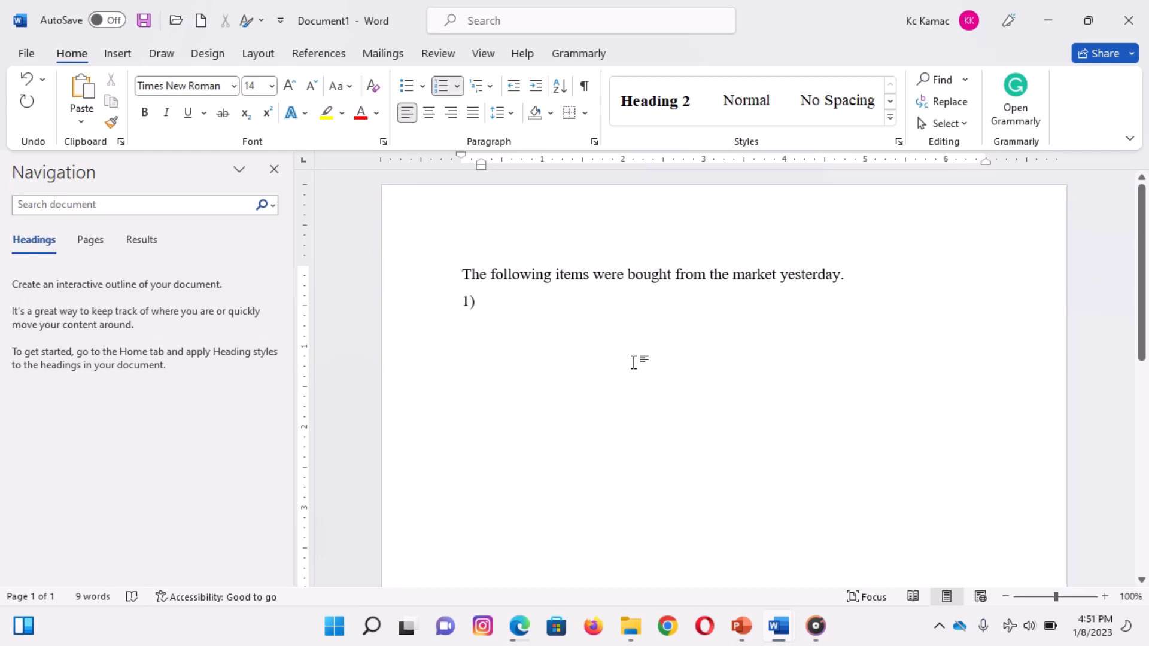
{"action": "type", "text": "M"}
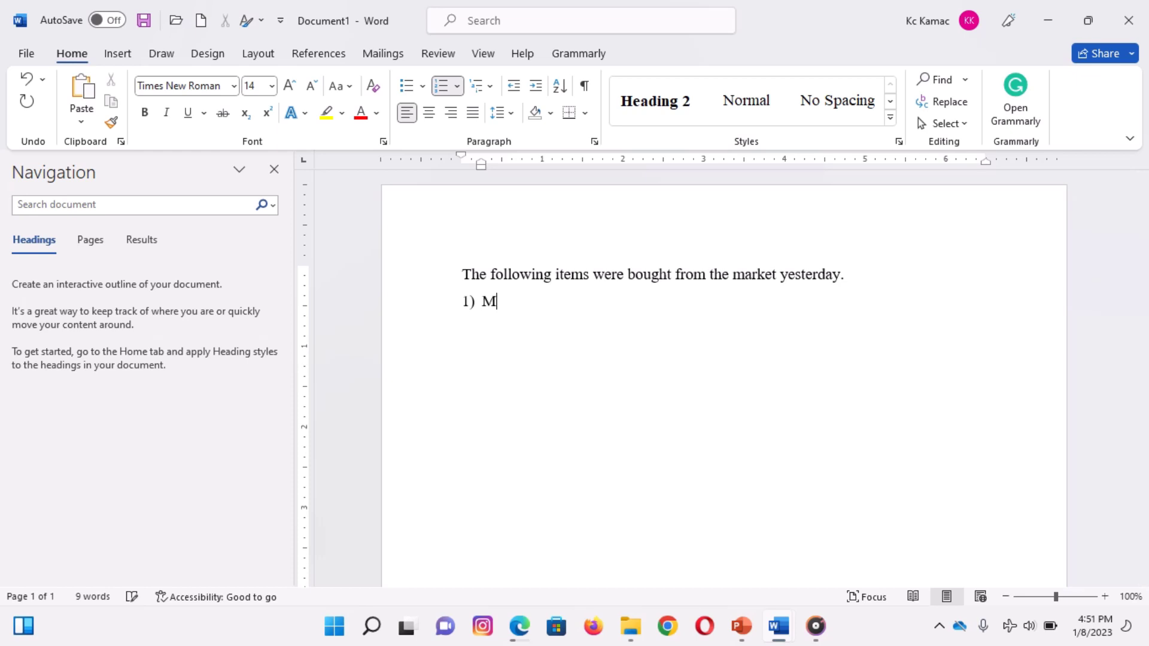
{"action": "type", "text": "ilk "}
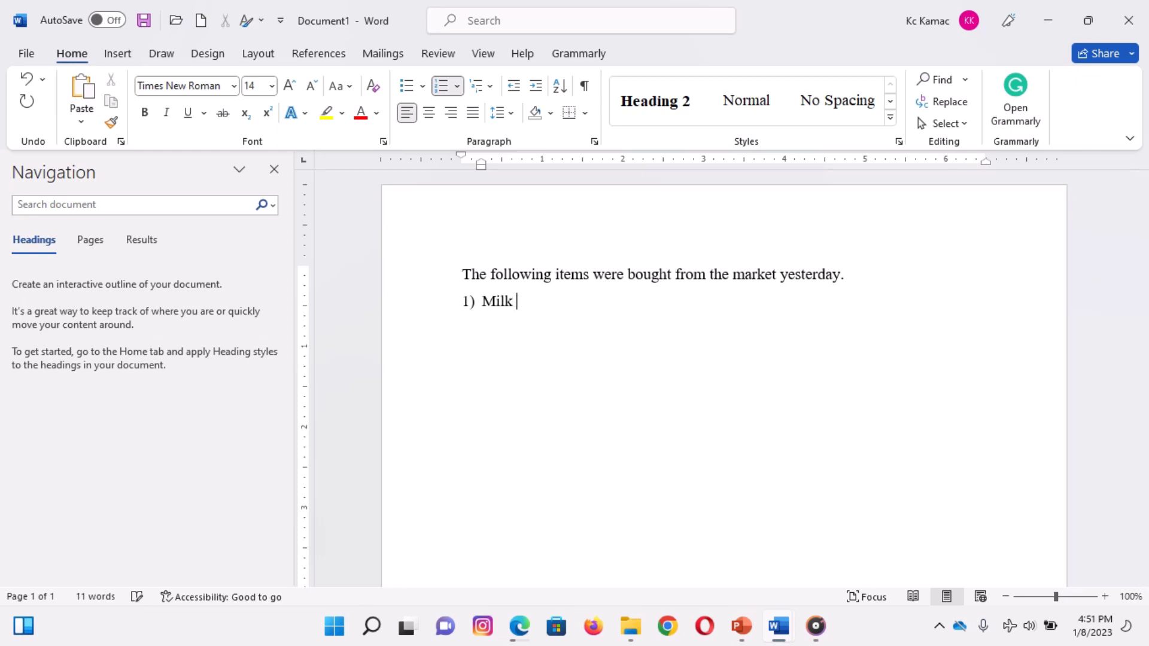
{"action": "type", "text": "products"}
{"action": "key", "text": "Return"}
{"action": "key", "text": "Tab"}
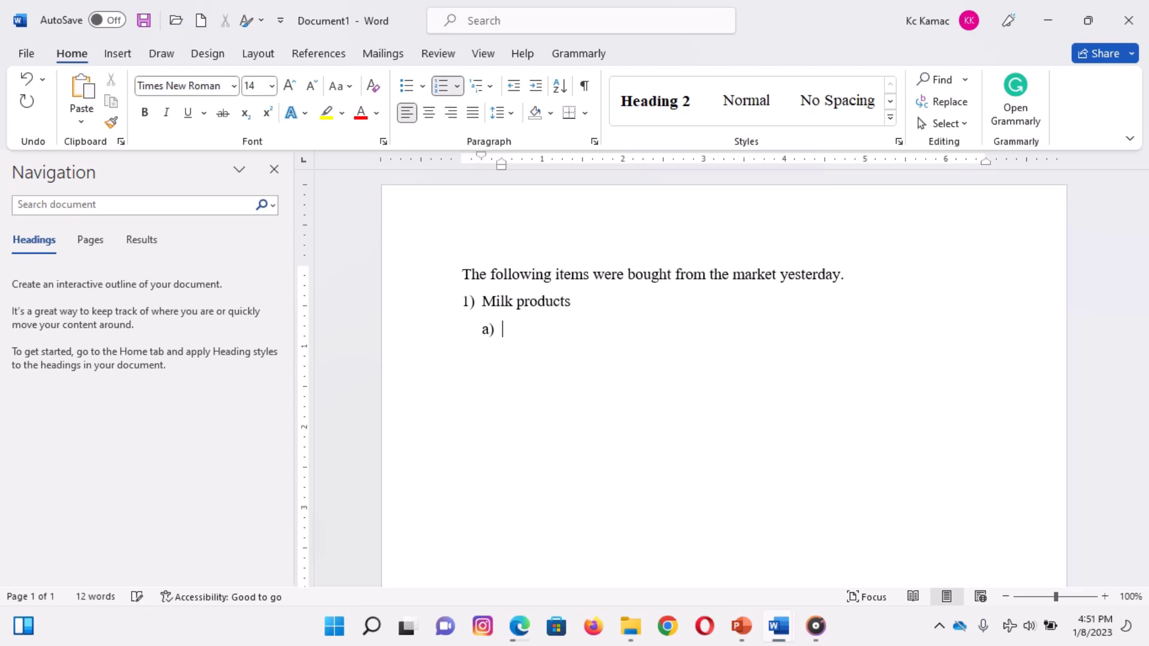
{"action": "type", "text": "P"}
{"action": "type", "text": "eak mil"}
{"action": "type", "text": "k"}
- Add 'Powdered milk' as a third-level item under Peak milk, correcting the typo
{"action": "key", "text": "Return"}
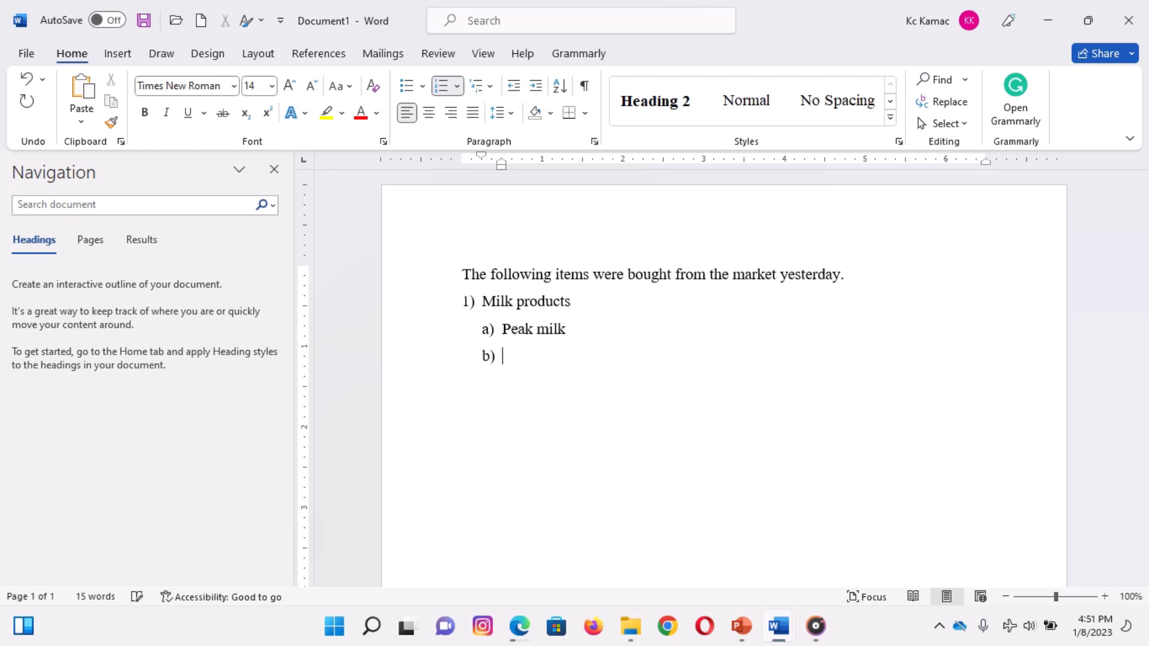
{"action": "key", "text": "Tab"}
{"action": "type", "text": "Pow"}
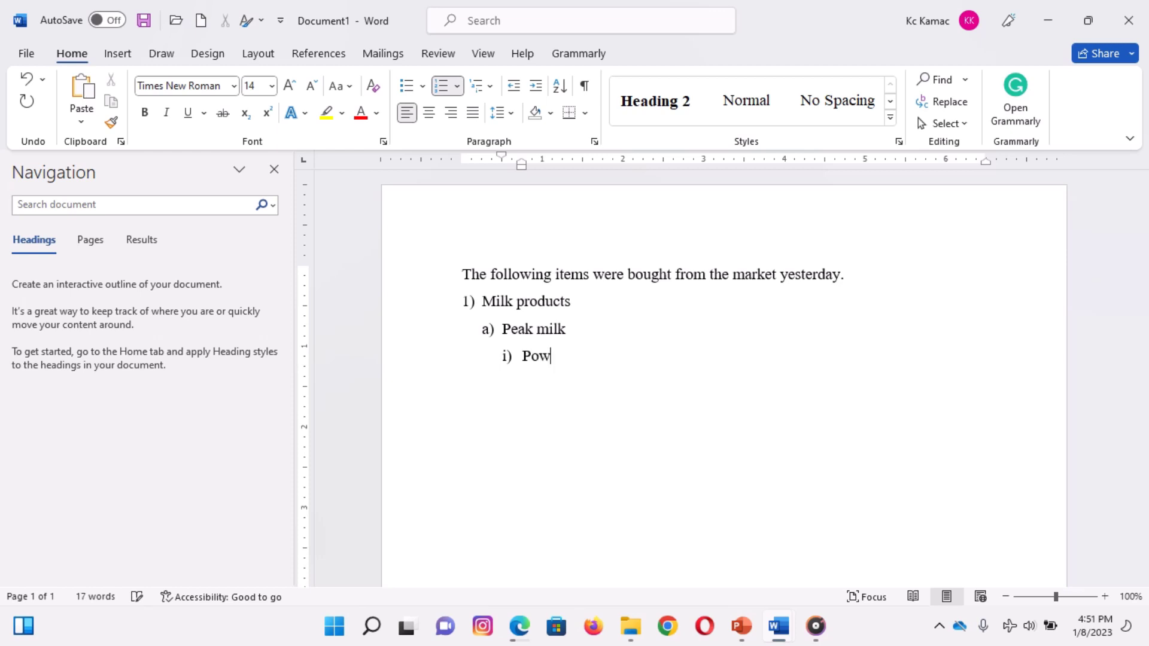
{"action": "type", "text": "derr"}
{"action": "type", "text": "ed"}
{"action": "key", "text": "Left"}
{"action": "key", "text": "Left"}
{"action": "key", "text": "Left"}
{"action": "key", "text": "BackSpace"}
{"action": "key", "text": "End"}
{"action": "type", "text": "mi"}
{"action": "type", "text": "lk"}
- Add third-level 'Liquid milk', then start an empty second-level item below it
{"action": "key", "text": "Return"}
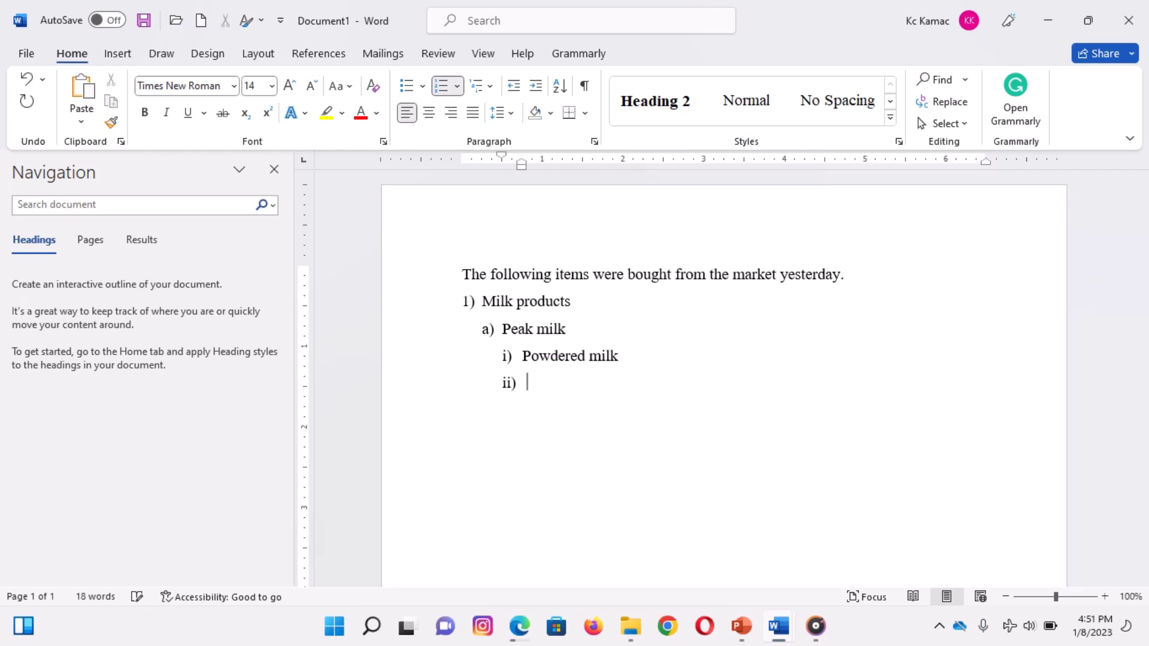
{"action": "type", "text": "liqu"}
{"action": "type", "text": "id mik"}
{"action": "key", "text": "BackSpace"}
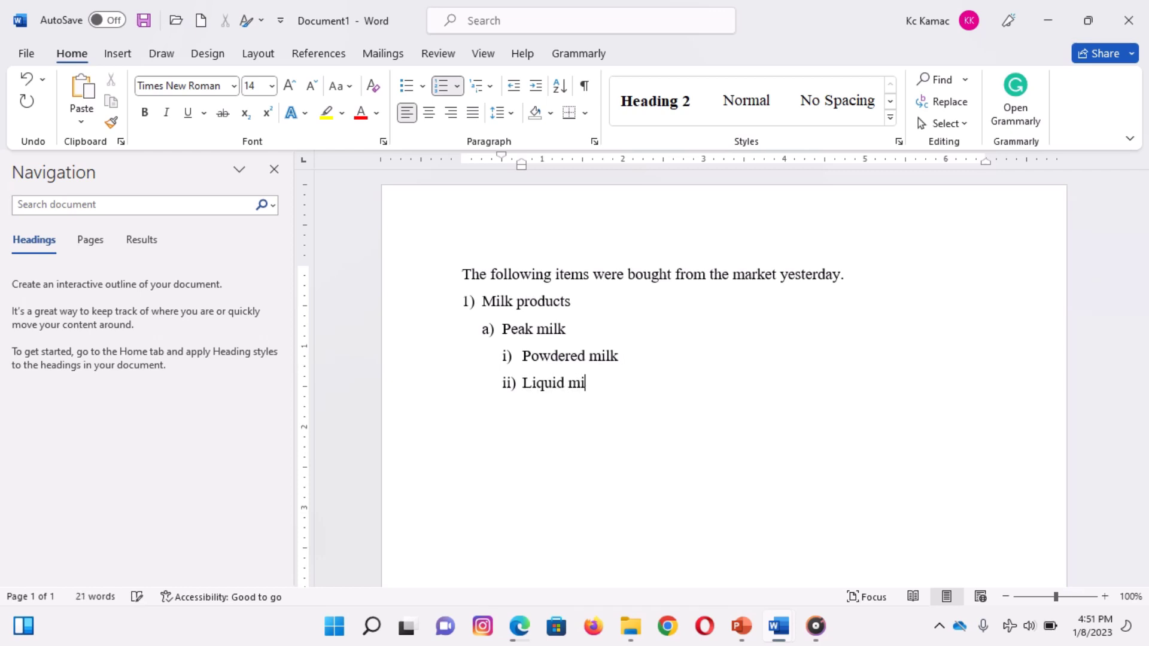
{"action": "type", "text": "lk"}
{"action": "key", "text": "Return"}
{"action": "key", "text": "shift+Tab"}
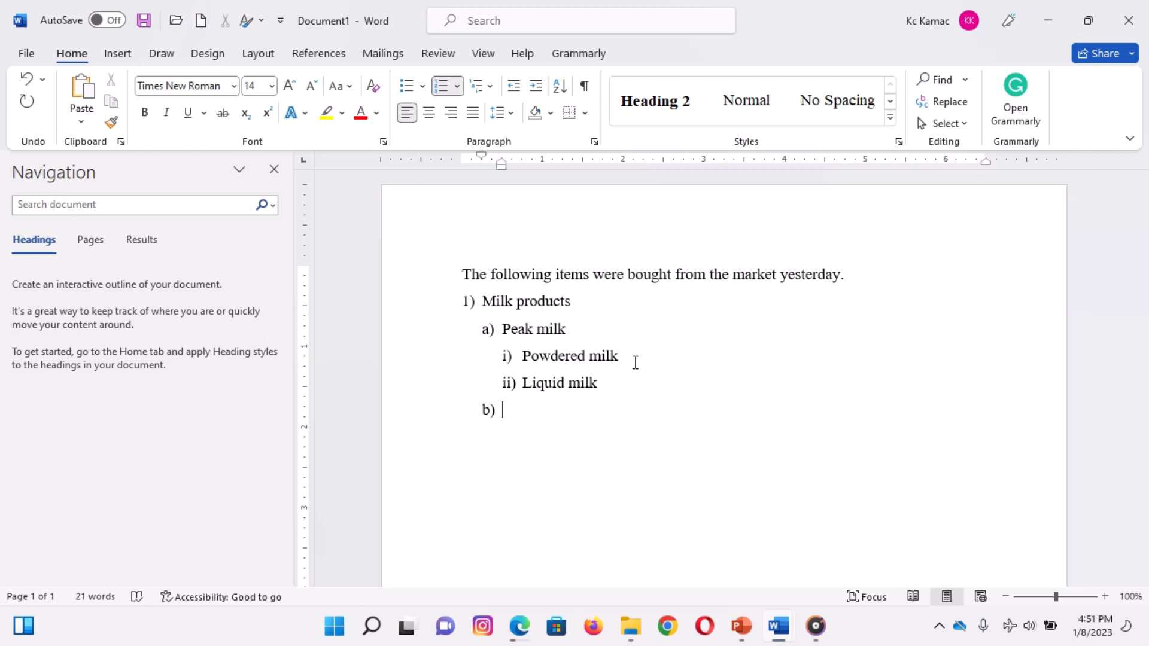
- Add second-level 'Loya milk' with third-level 'Powdered' beneath it
{"action": "key", "text": "Tab"}
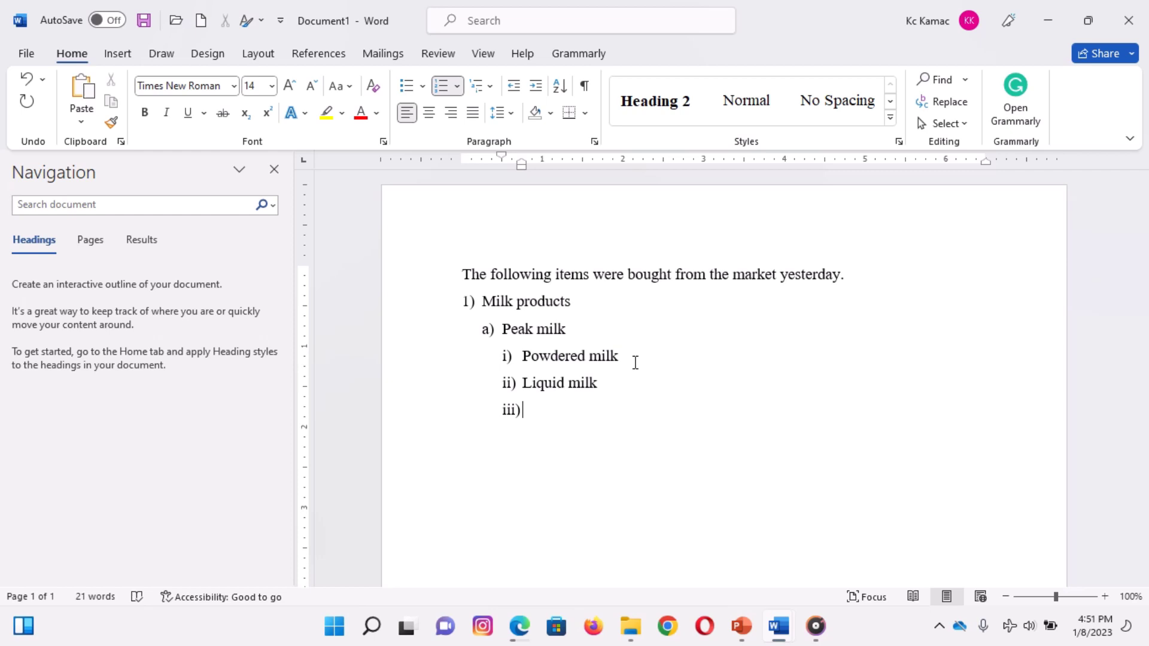
{"action": "key", "text": "shift+Tab"}
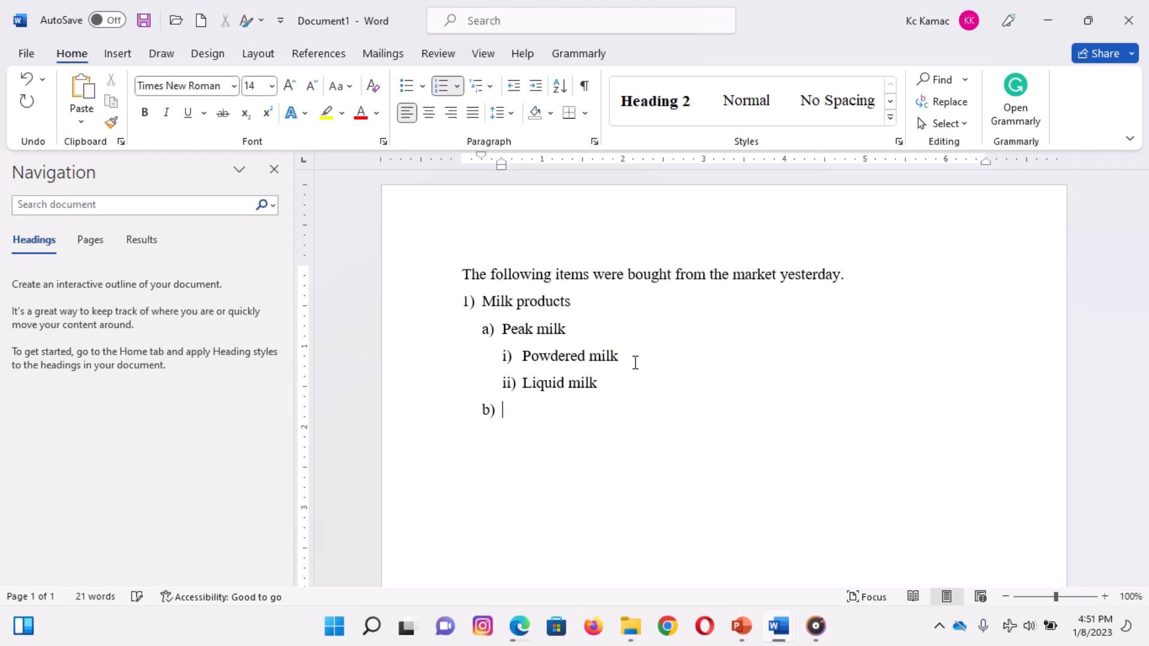
{"action": "type", "text": "Loya "}
{"action": "type", "text": "mil"}
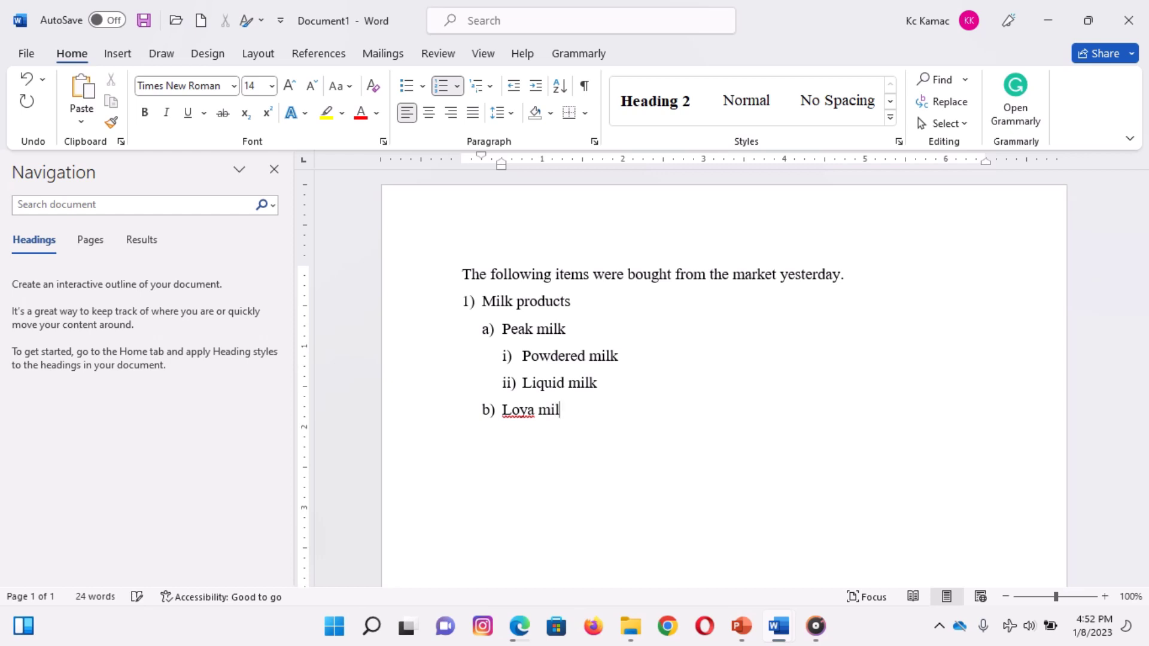
{"action": "type", "text": "k"}
{"action": "key", "text": "Return"}
{"action": "key", "text": "Tab"}
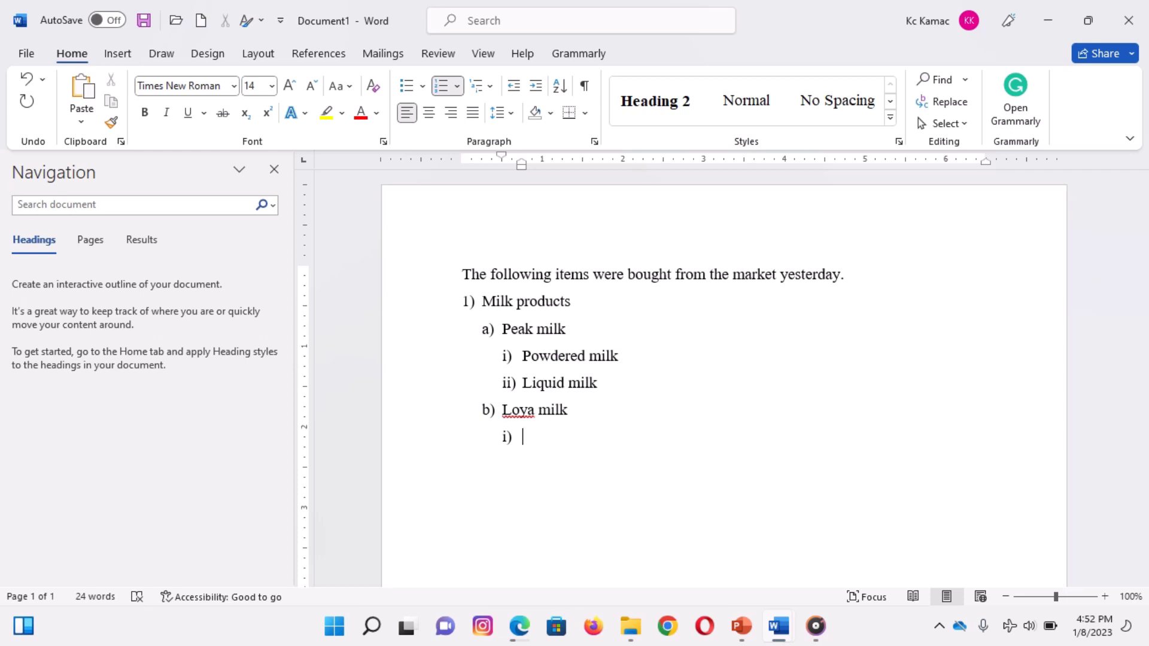
{"action": "type", "text": "pow"}
{"action": "type", "text": "dred "}
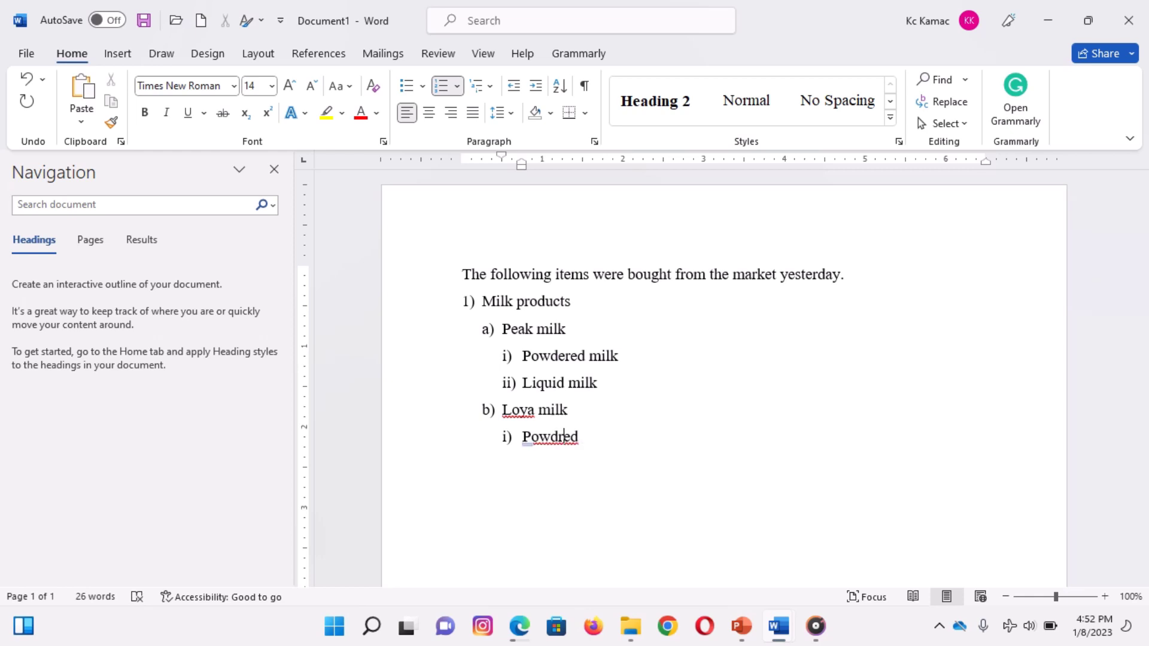
{"action": "type", "text": "e"}
{"action": "key", "text": "End"}
- Add second-level 'Cowbell milk' with third-level items 'Liquid' and 'Powdered'
{"action": "key", "text": "Return"}
{"action": "key", "text": "shift+Tab"}
{"action": "type", "text": "Co"}
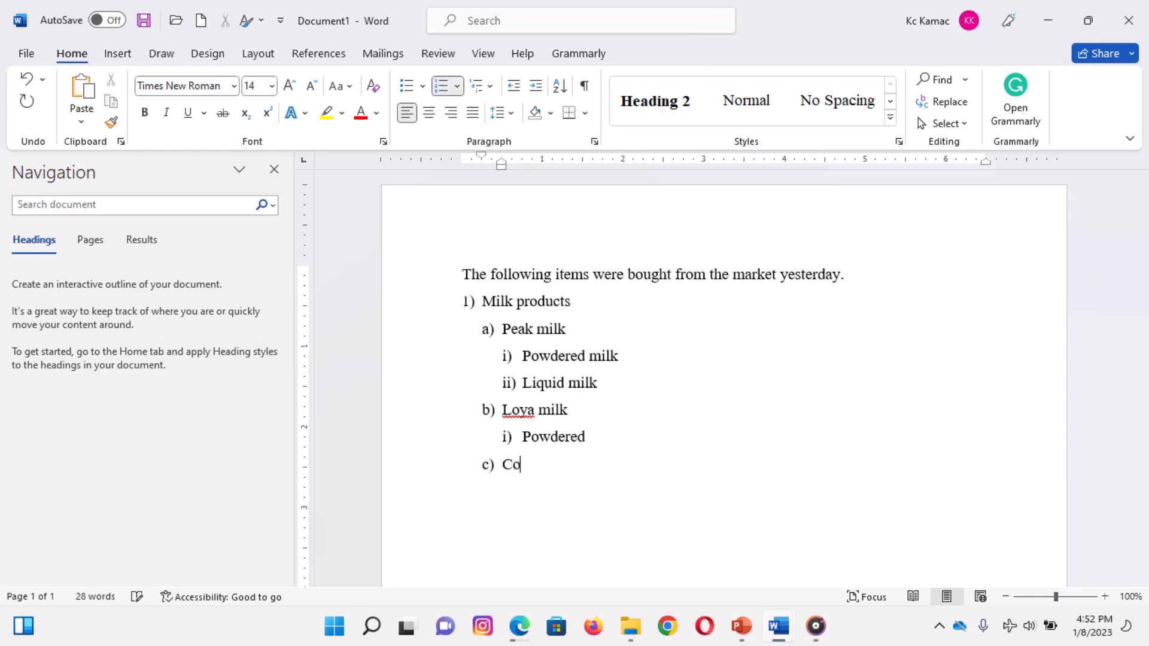
{"action": "type", "text": "wbell"}
{"action": "type", "text": " milk"}
{"action": "key", "text": "Return"}
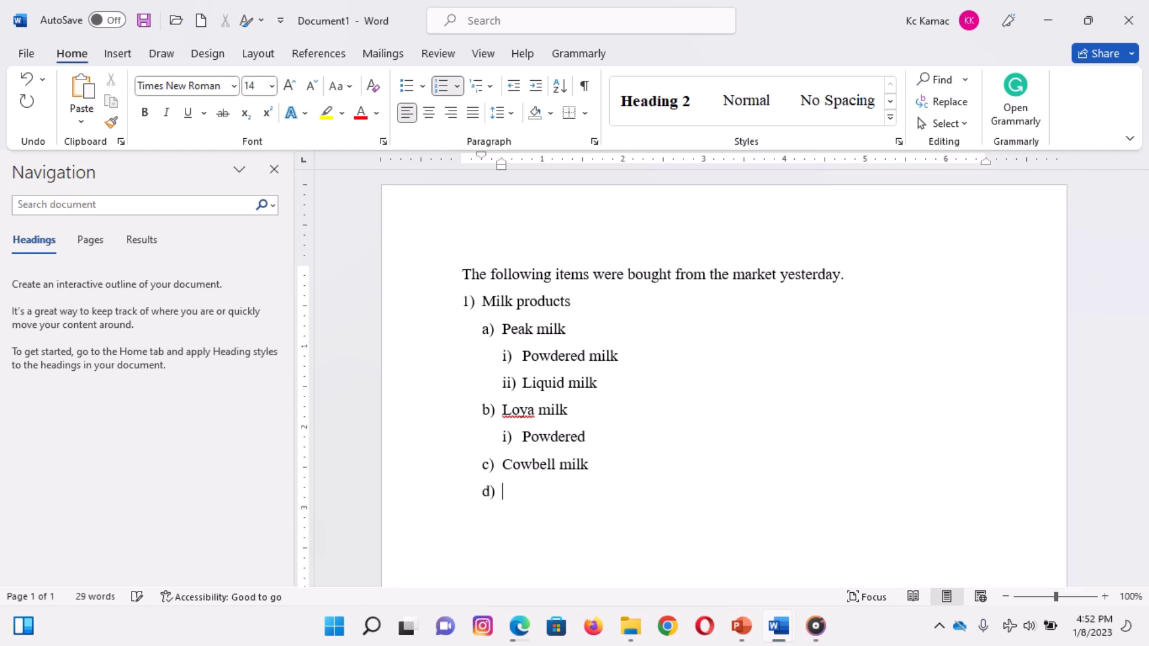
{"action": "key", "text": "Tab"}
{"action": "type", "text": "liq"}
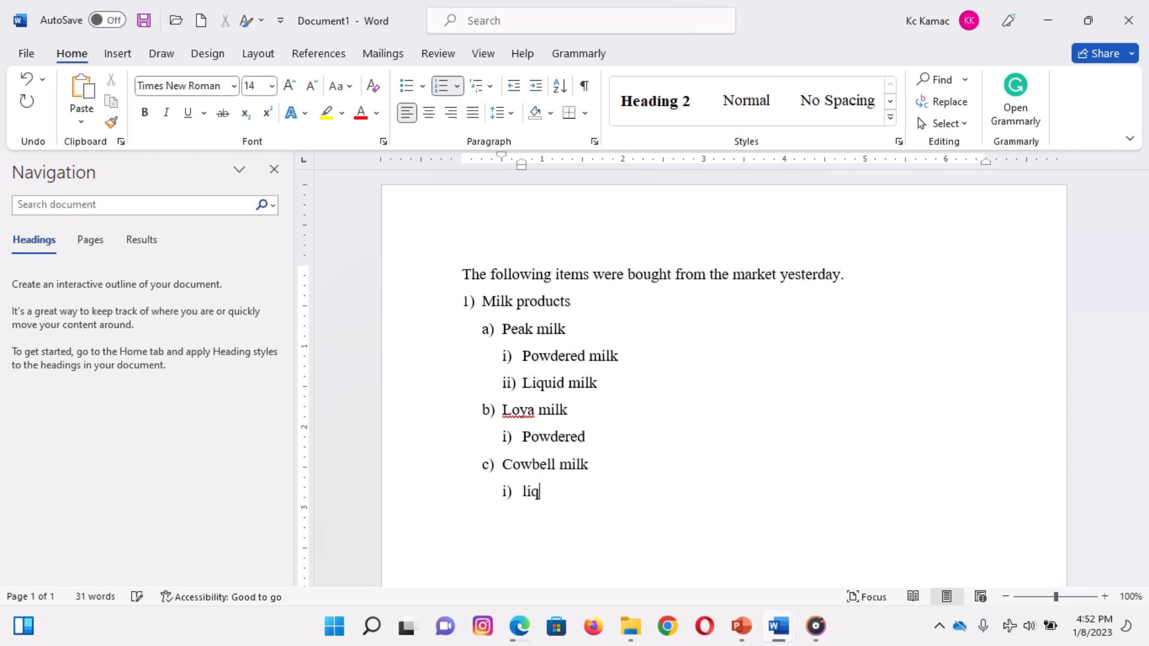
{"action": "type", "text": "uid"}
{"action": "key", "text": "Return"}
{"action": "type", "text": "po"}
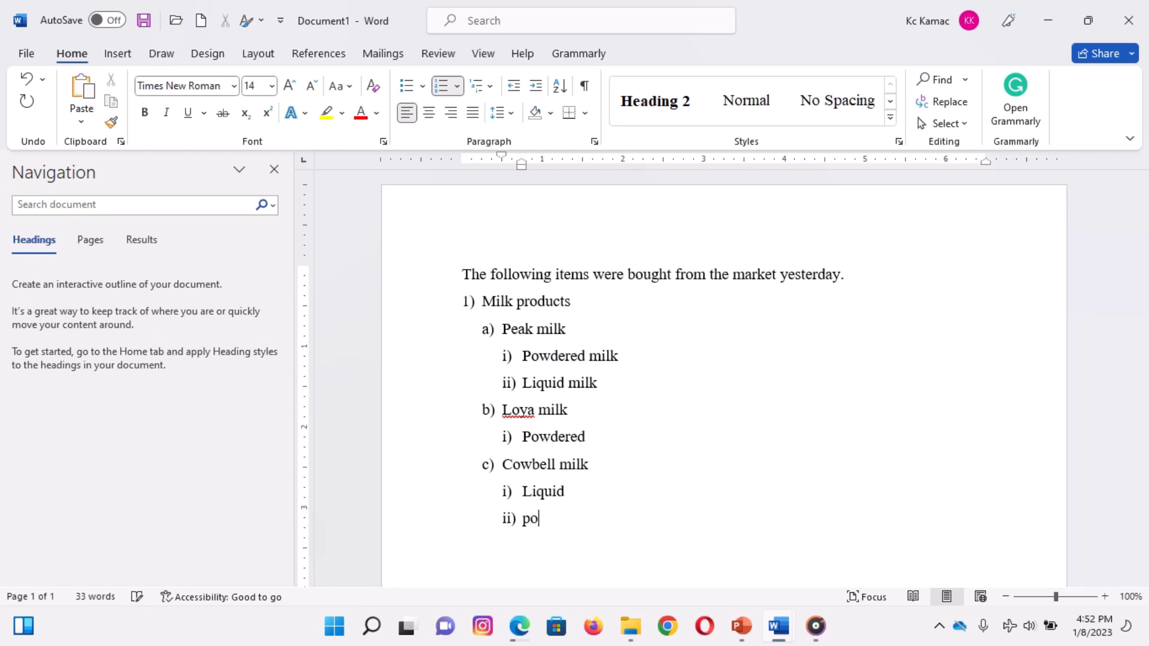
{"action": "type", "text": "Poly "}
{"action": "type", "text": "product"}
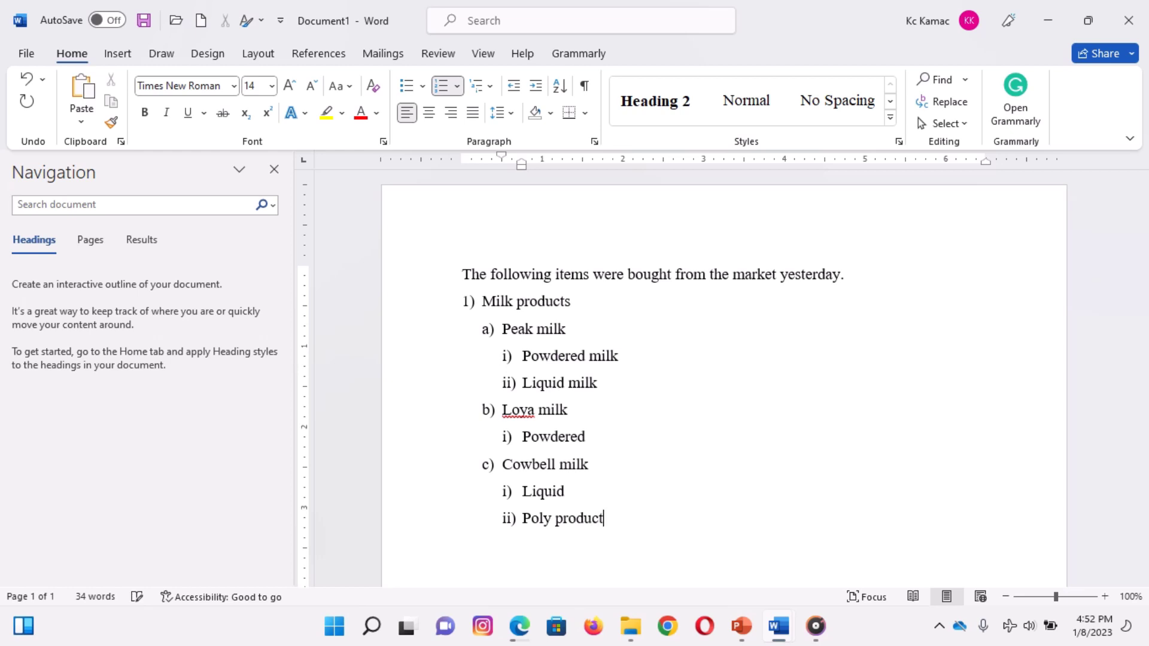
{"action": "key", "text": "BackSpace"}
{"action": "key", "text": "BackSpace"}
{"action": "key", "text": "BackSpace"}
{"action": "key", "text": "BackSpace"}
{"action": "key", "text": "BackSpace"}
{"action": "key", "text": "BackSpace"}
{"action": "key", "text": "BackSpace"}
{"action": "key", "text": "BackSpace"}
{"action": "key", "text": "BackSpace"}
{"action": "key", "text": "BackSpace"}
{"action": "key", "text": "BackSpace"}
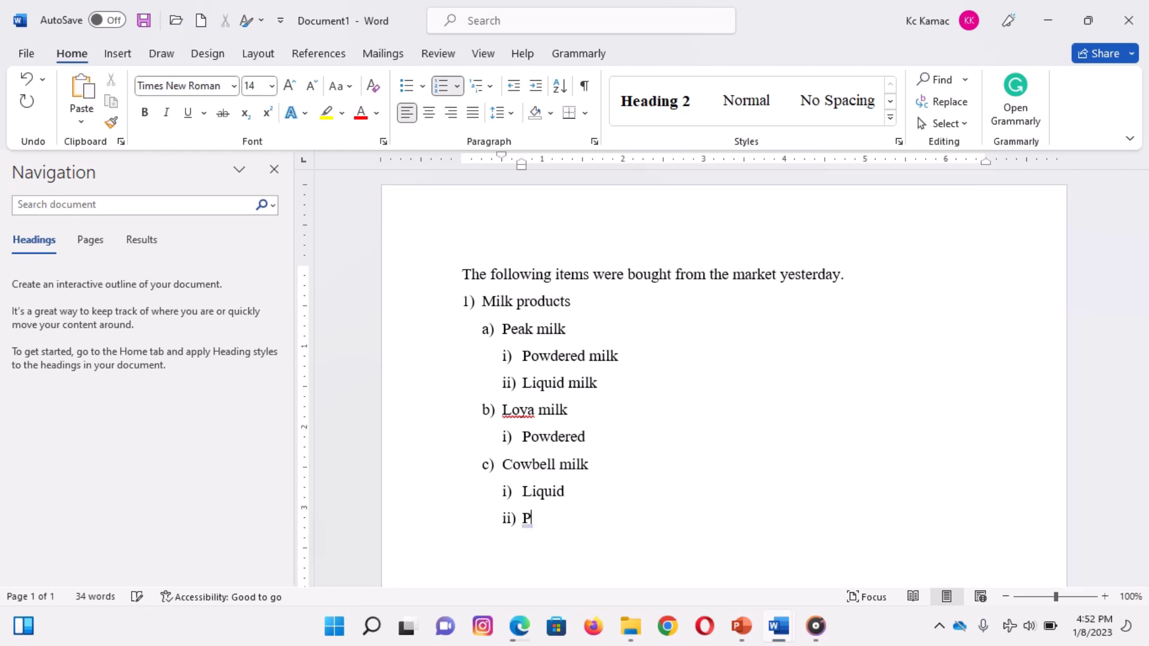
{"action": "type", "text": "owd"}
{"action": "type", "text": "ered"}
- Add fourth-level items 'Tin powdered' and 'Poly powdered' under Cowbell's Powdered
{"action": "key", "text": "Return"}
{"action": "key", "text": "Tab"}
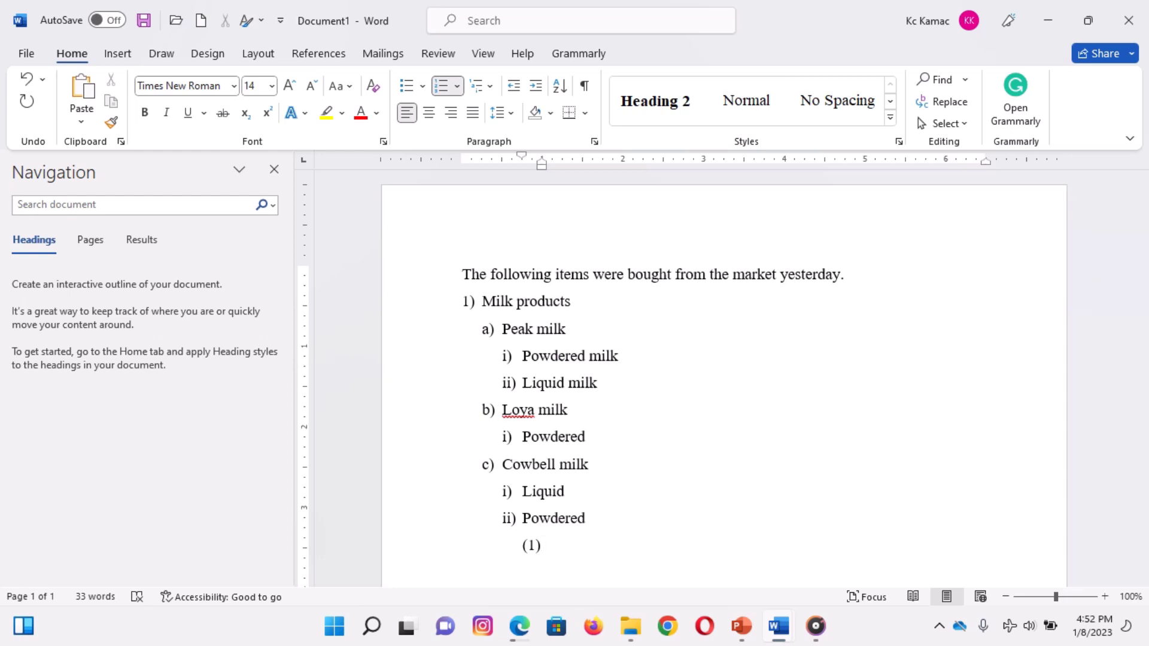
{"action": "type", "text": "Tin"}
{"action": "type", "text": " powdered"}
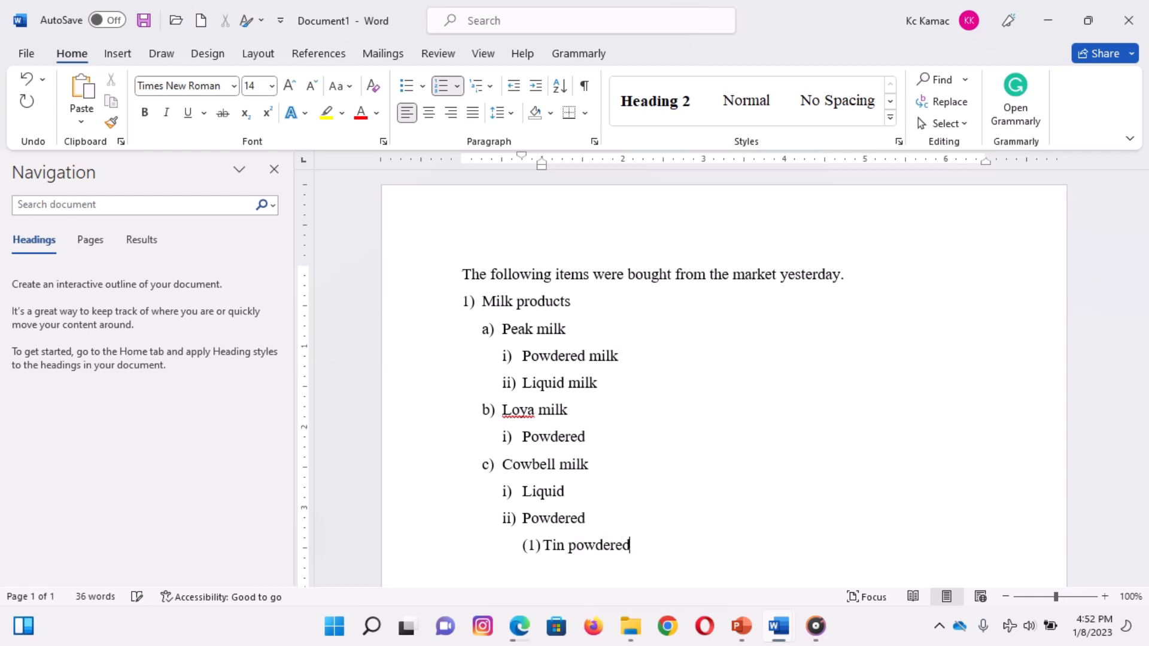
{"action": "key", "text": "Return"}
{"action": "type", "text": "Pol"}
{"action": "type", "text": "y po"}
{"action": "type", "text": "wdered"}
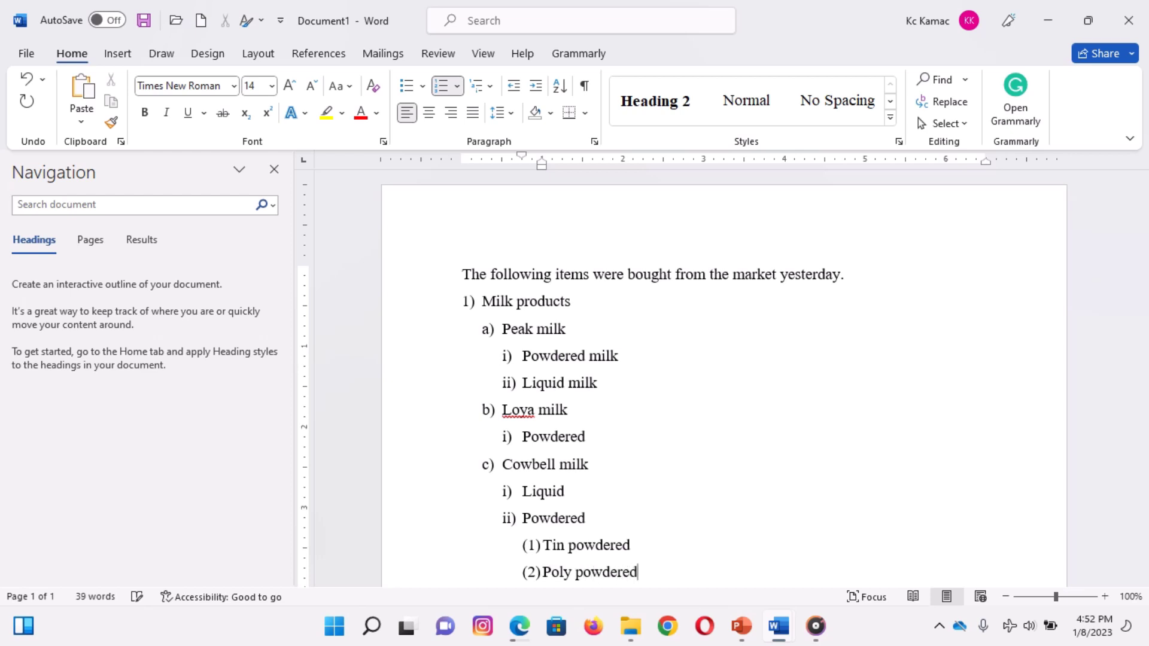
- Add 'Beverages' as second-level item d) under Milk products
{"action": "key", "text": "Return"}
{"action": "key", "text": "shift+Tab"}
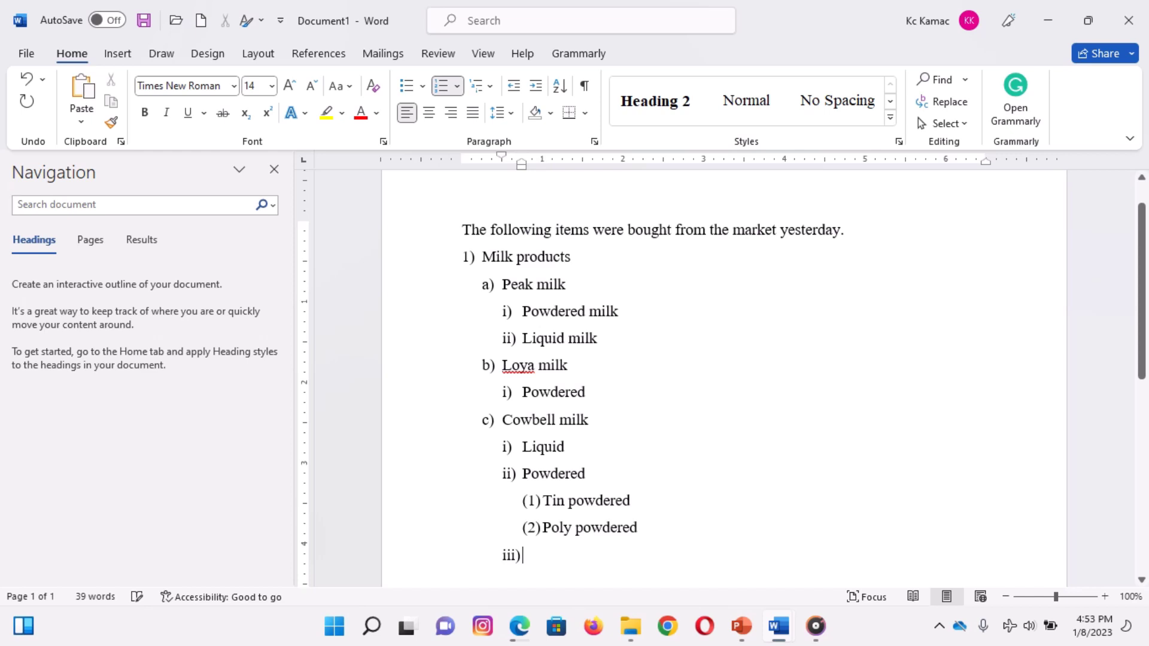
{"action": "key", "text": "shift+Tab"}
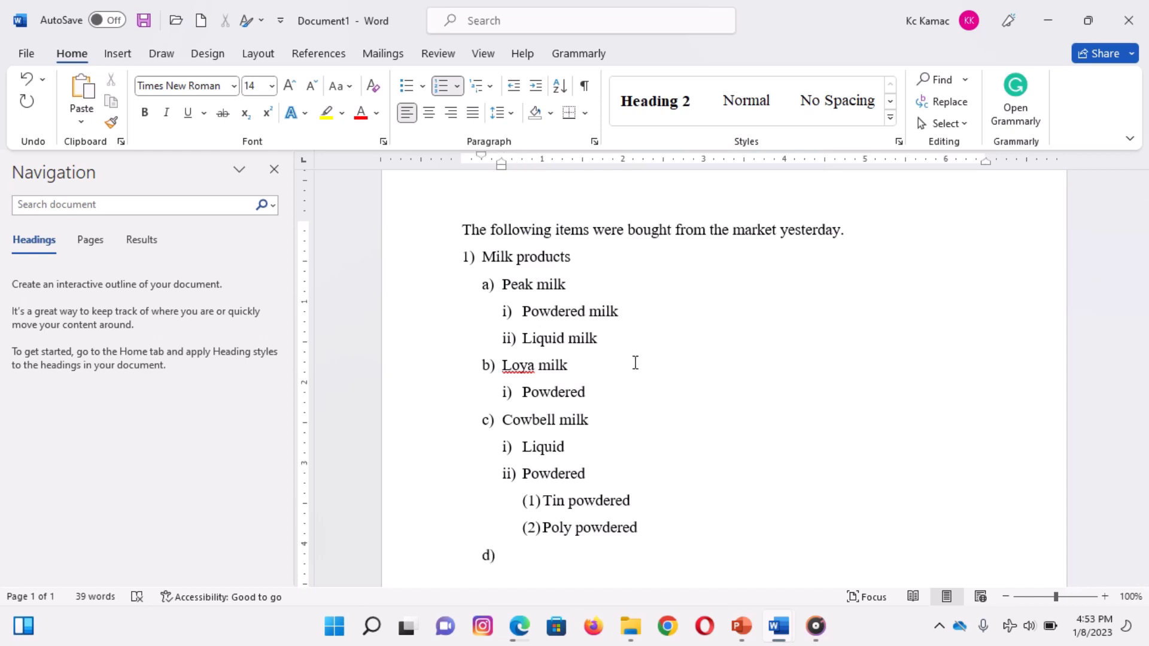
{"action": "type", "text": "Beverages"}
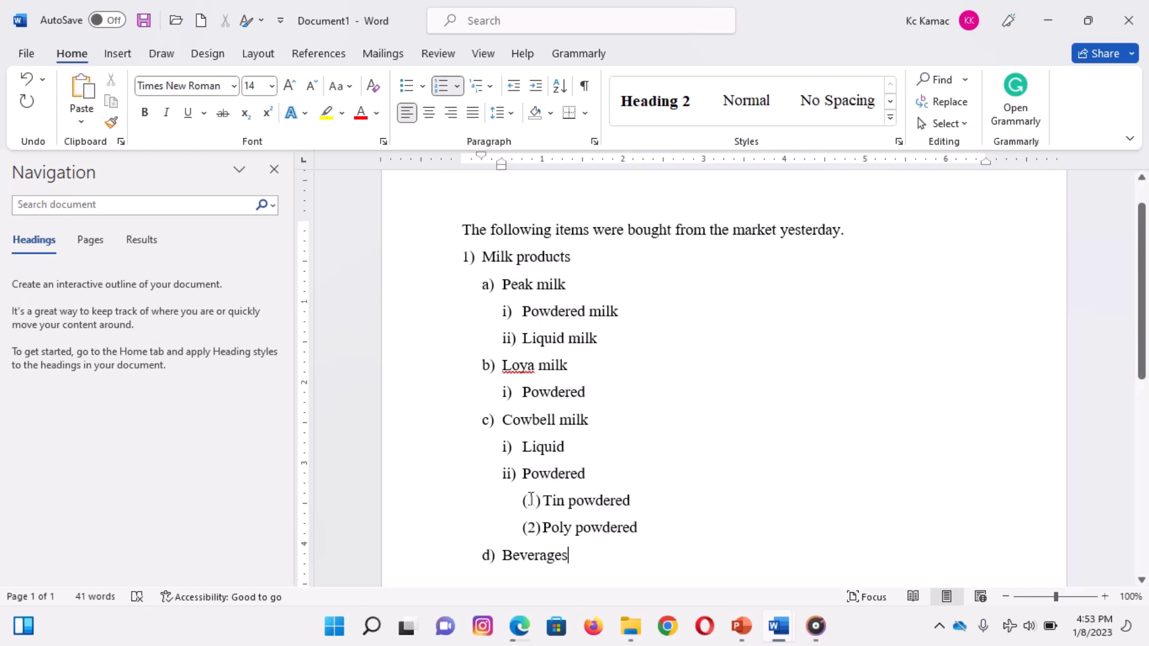
- Change the (1)/(2) numbers on Tin powdered and Poly powdered to solid round bullets
{"action": "left_click", "coordinate": [531, 500]}
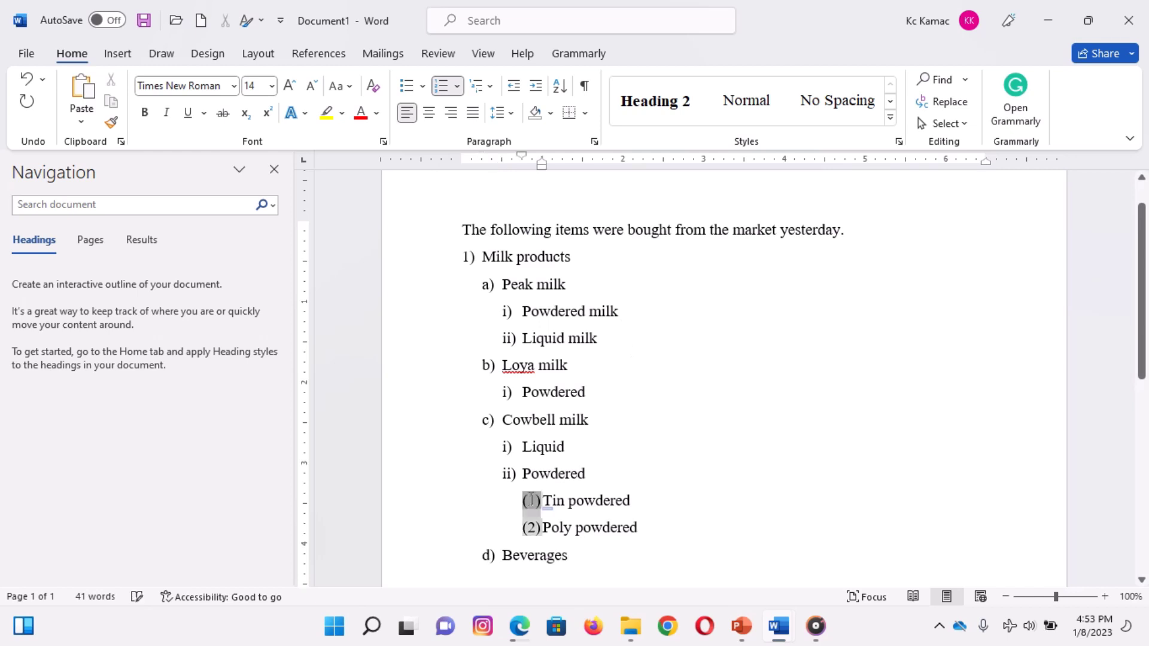
{"action": "left_click", "coordinate": [424, 86]}
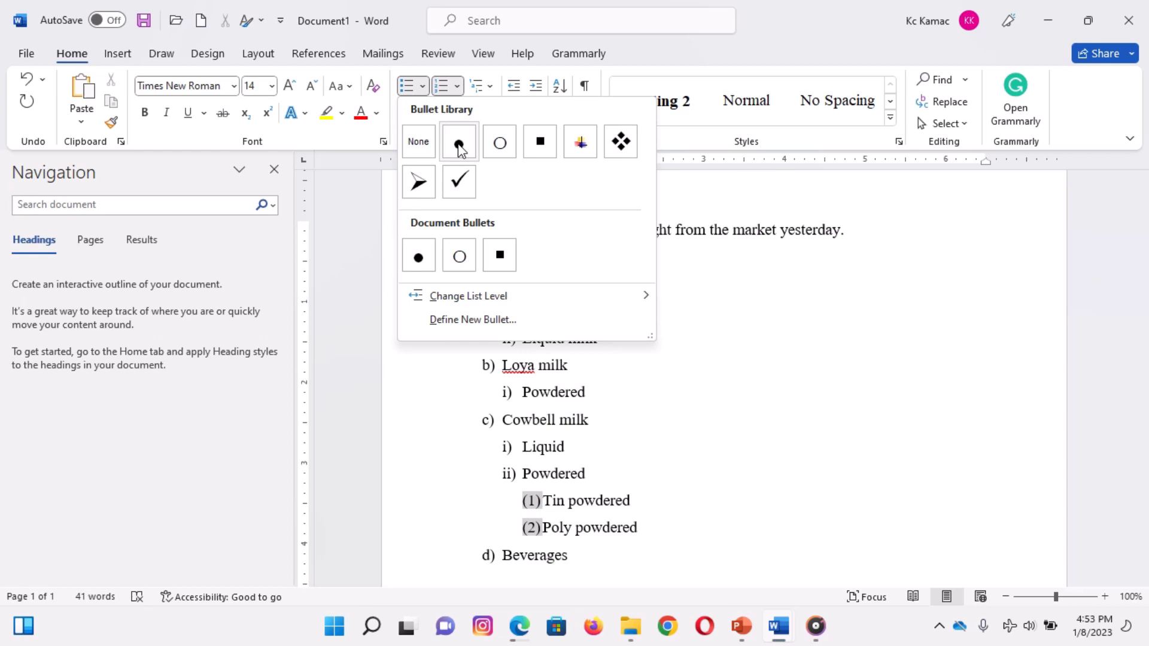
{"action": "left_click", "coordinate": [458, 142]}
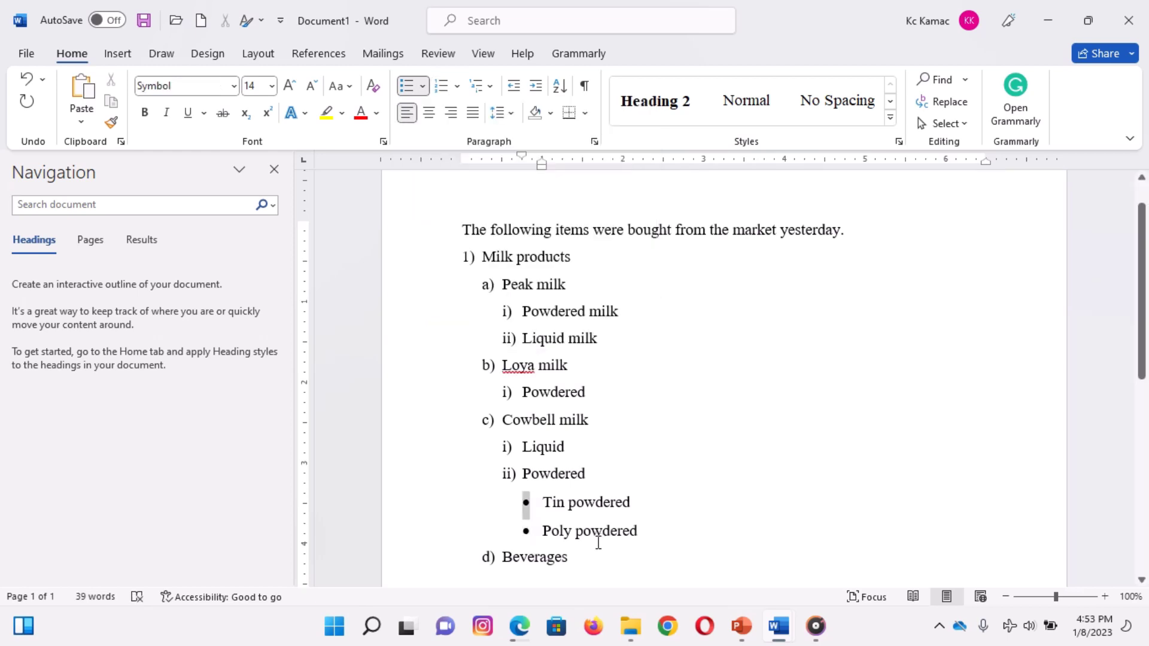
{"action": "left_click", "coordinate": [591, 561]}
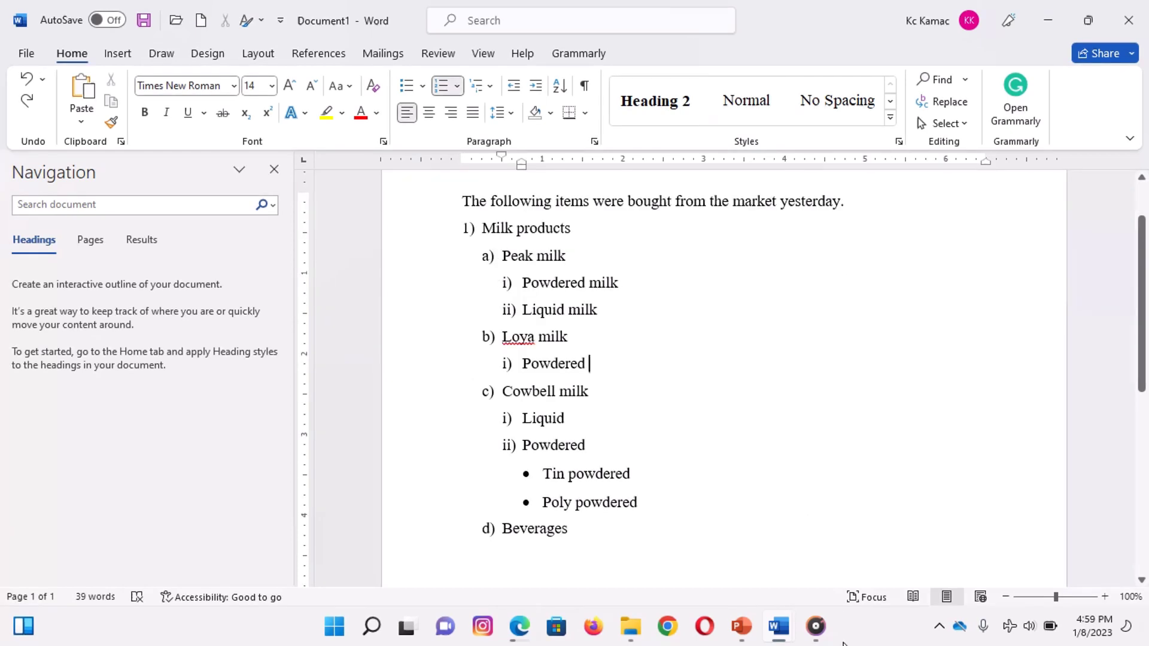
{"action": "left_click", "coordinate": [704, 315]}
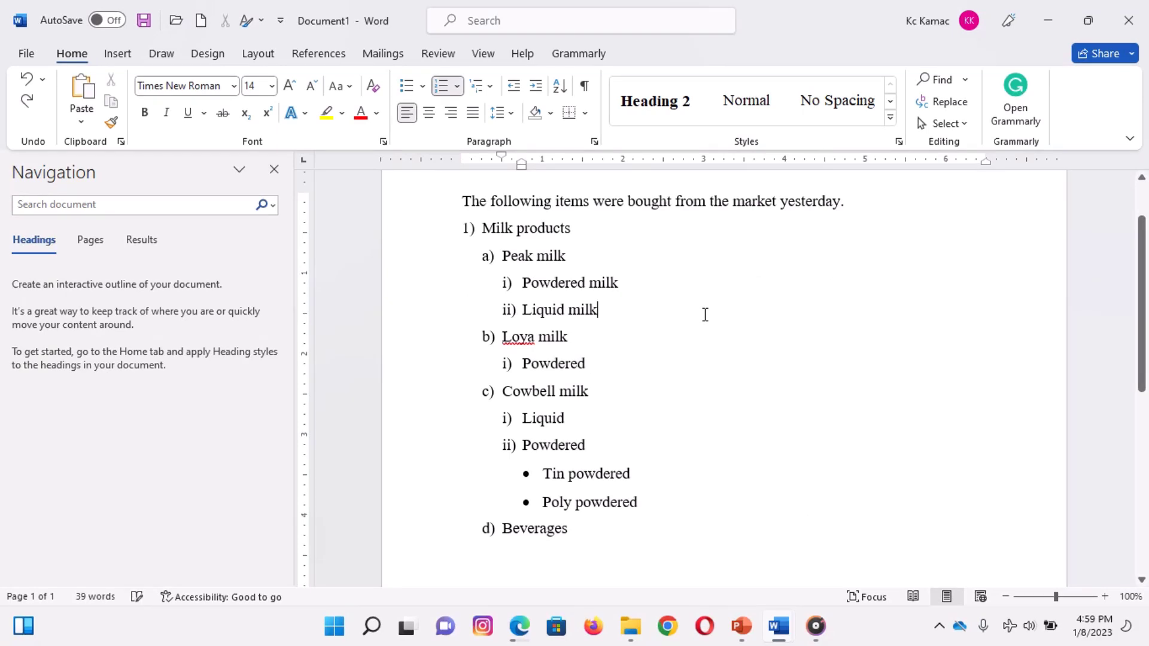
{"action": "left_click", "coordinate": [503, 257]}
{"action": "left_click", "coordinate": [506, 282]}
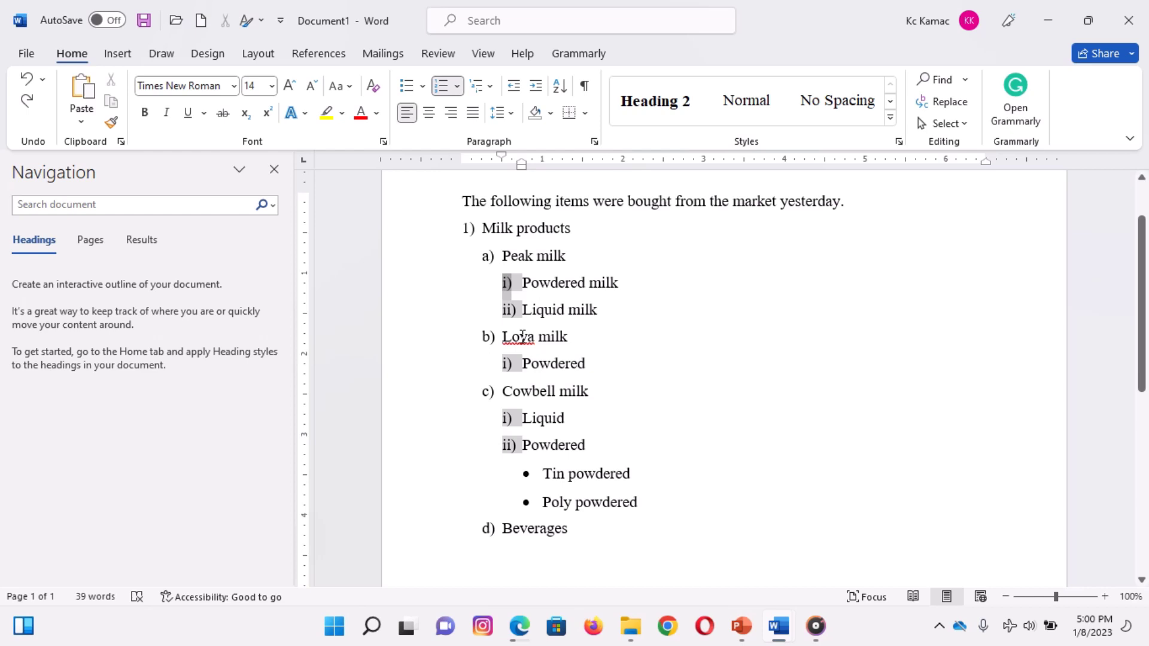
{"action": "left_click", "coordinate": [547, 476]}
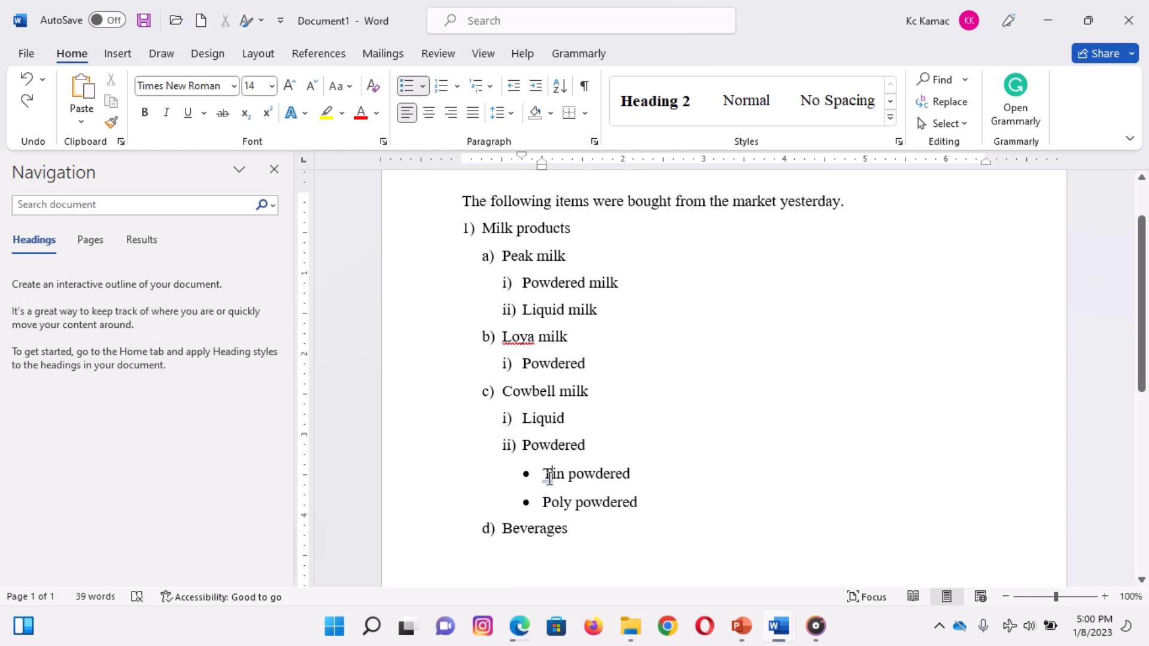
{"action": "left_click", "coordinate": [574, 532]}
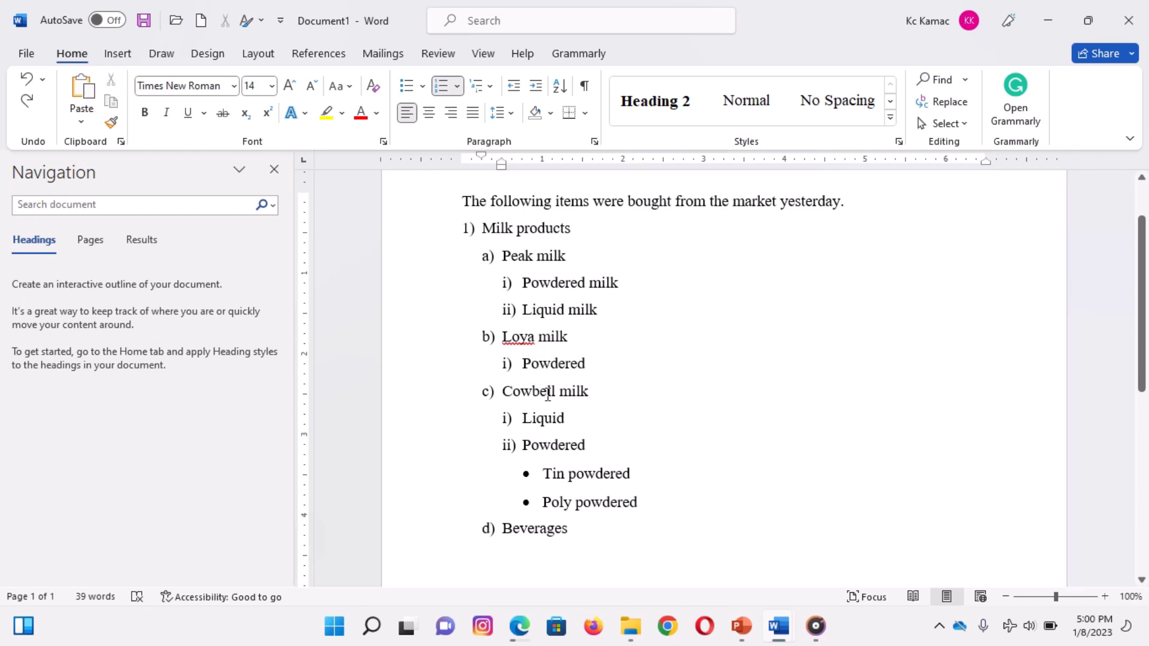
{"action": "left_click", "coordinate": [545, 474]}
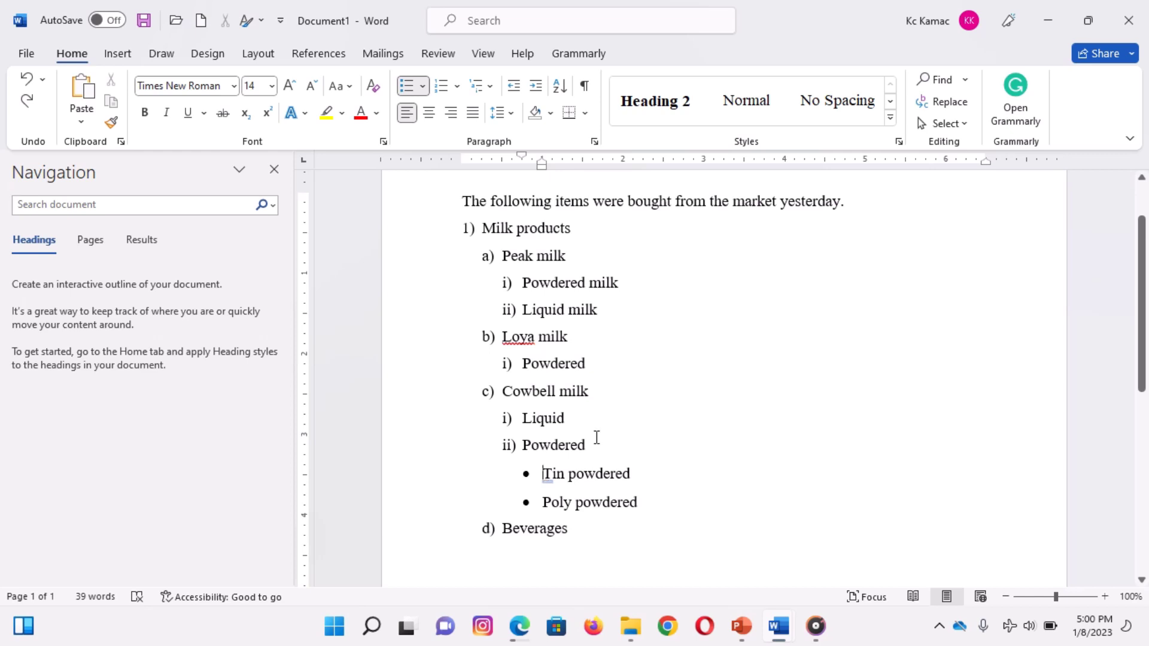
{"action": "left_click", "coordinate": [488, 88]}
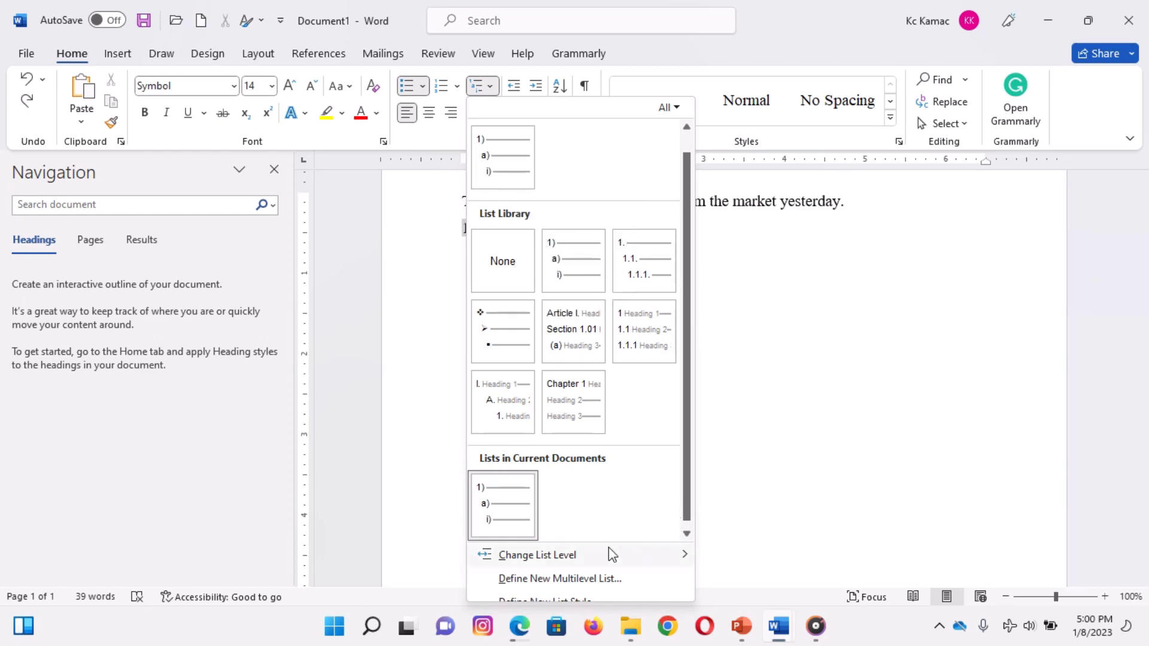
{"action": "mouse_move", "coordinate": [536, 555]}
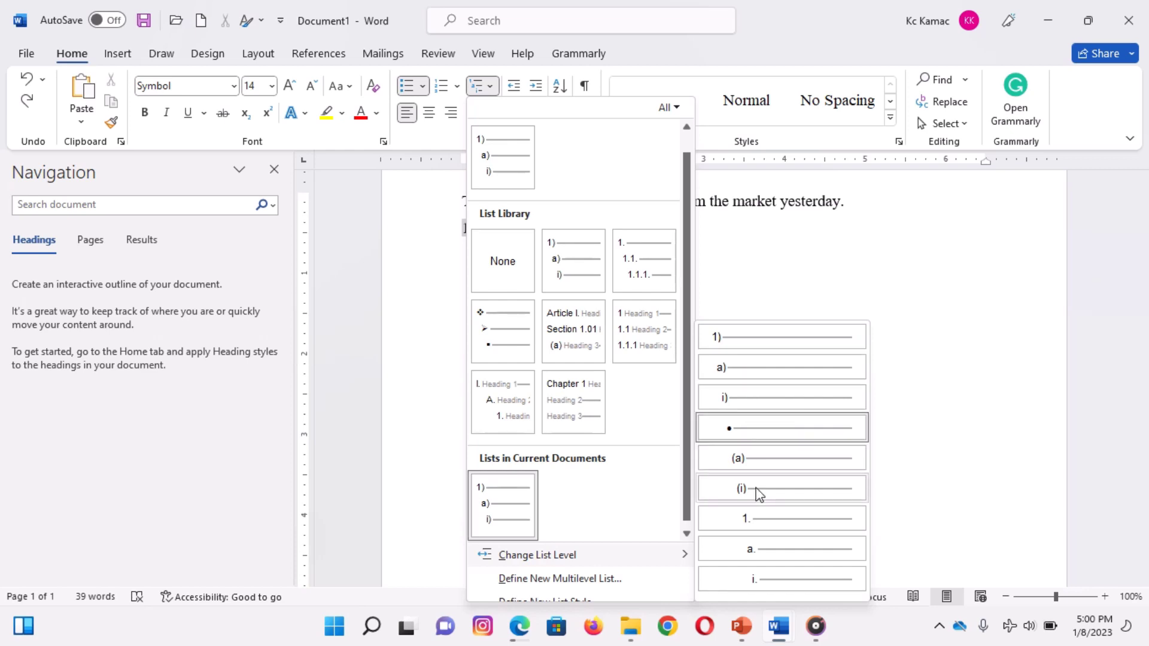
{"action": "left_click", "coordinate": [765, 398]}
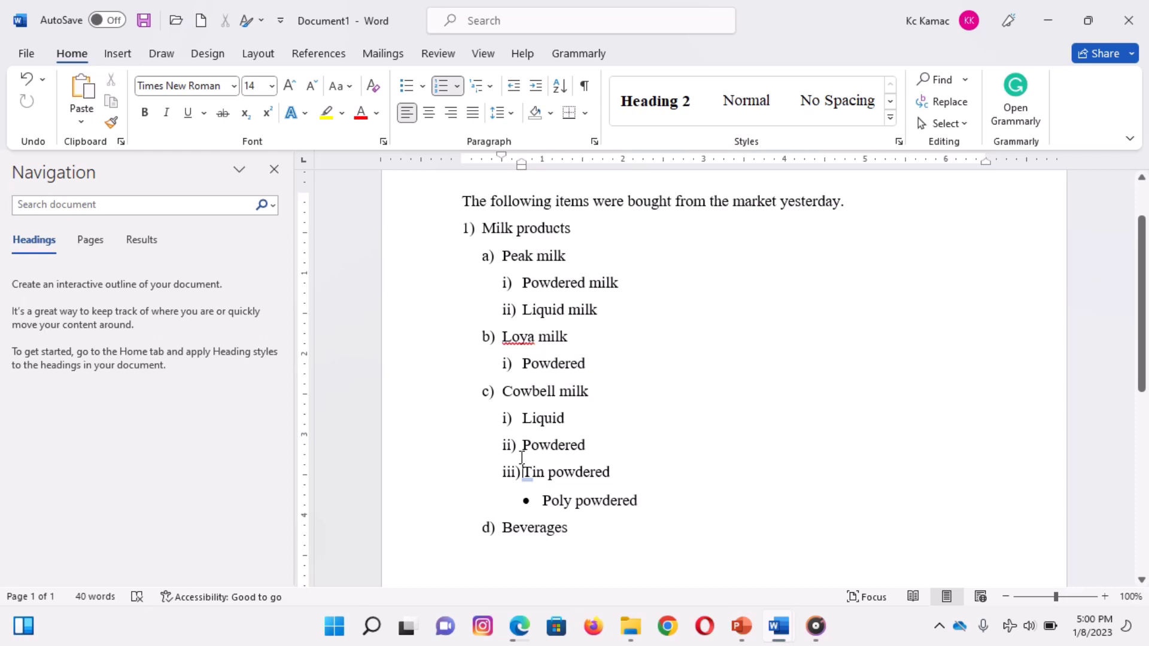
{"action": "left_click", "coordinate": [489, 87]}
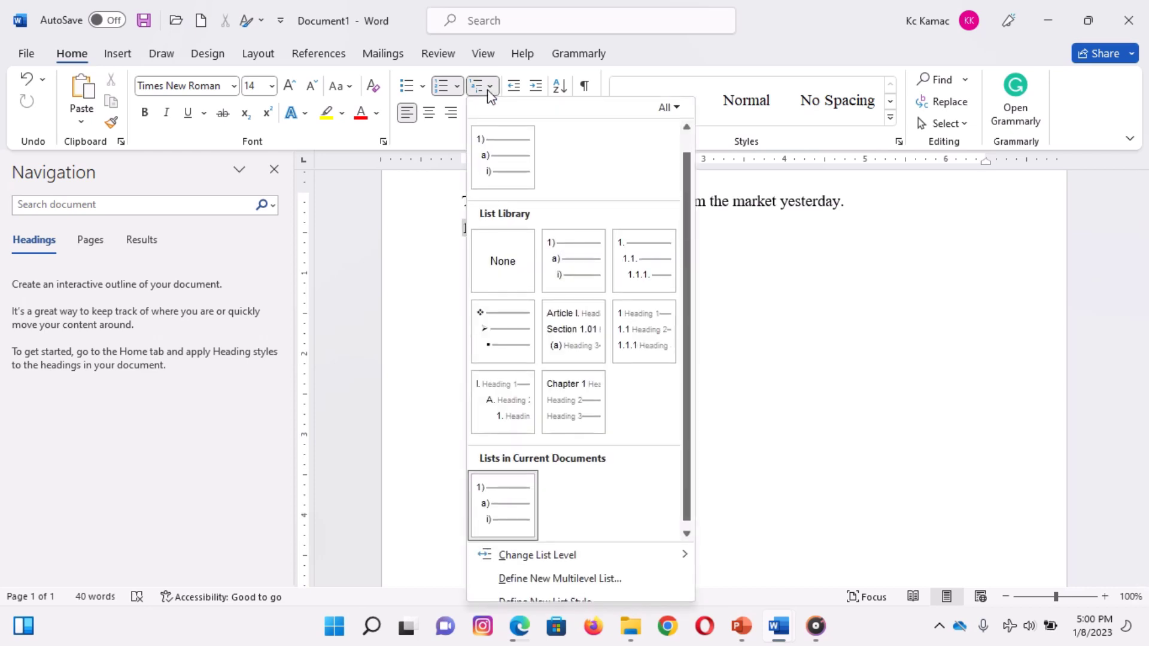
{"action": "mouse_move", "coordinate": [575, 554]}
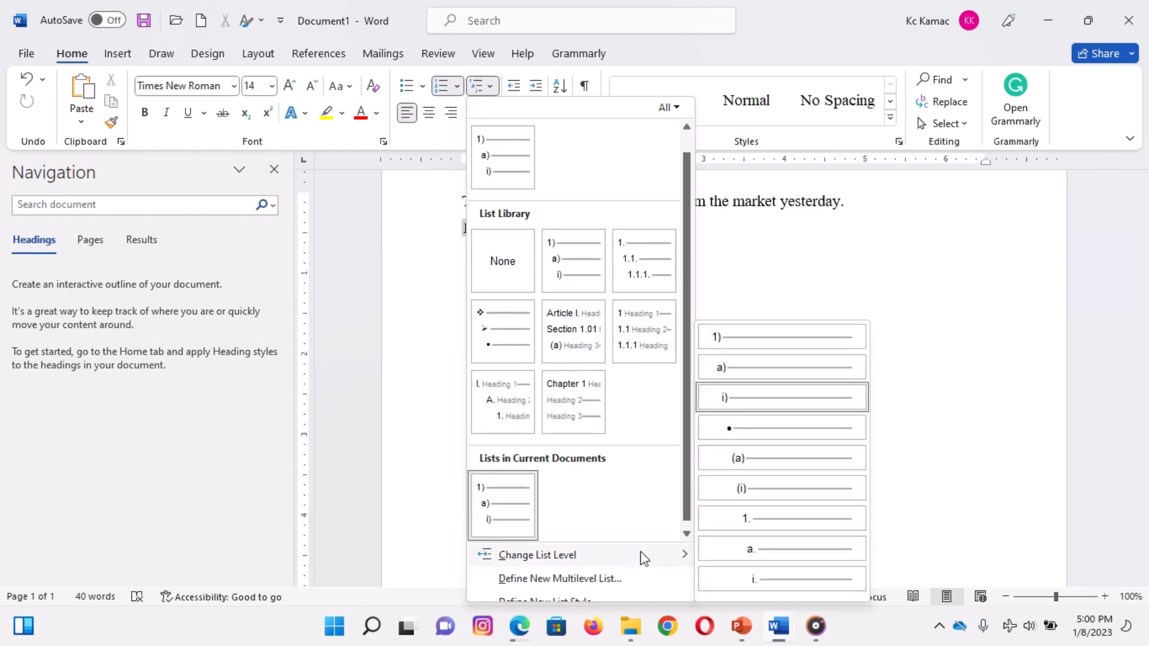
{"action": "left_click", "coordinate": [775, 436]}
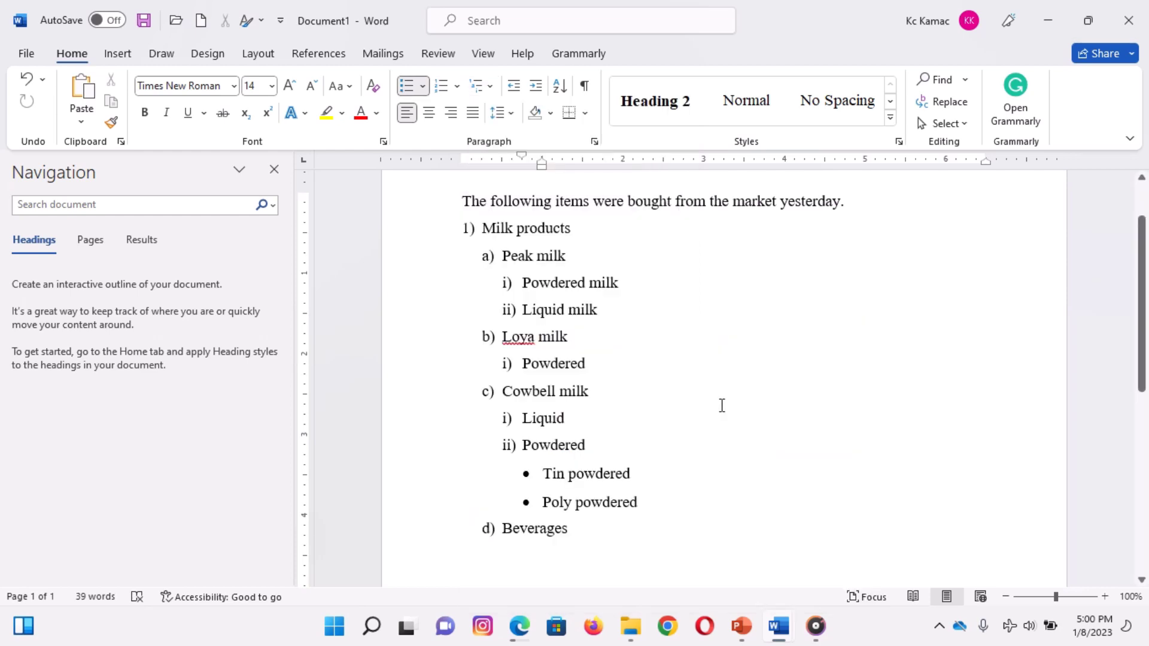
- Insert an empty item after Loya milk's Powdered and move it to the round-bullet level
{"action": "left_click", "coordinate": [594, 371]}
{"action": "key", "text": "Return"}
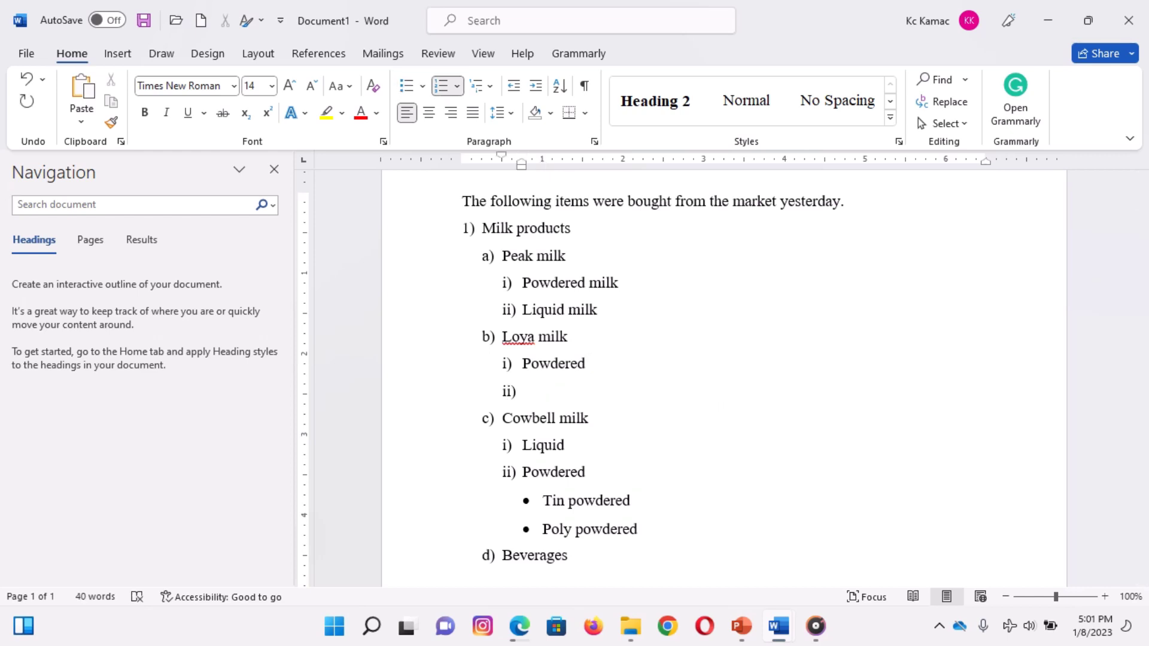
{"action": "left_click", "coordinate": [489, 90]}
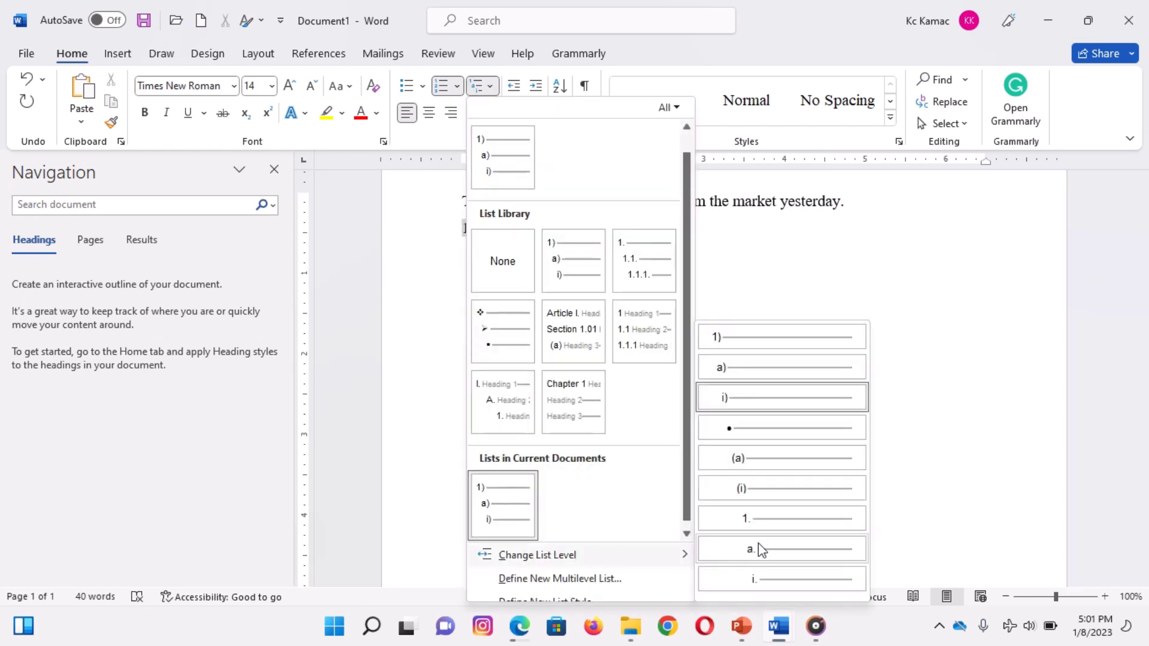
{"action": "left_click", "coordinate": [755, 429]}
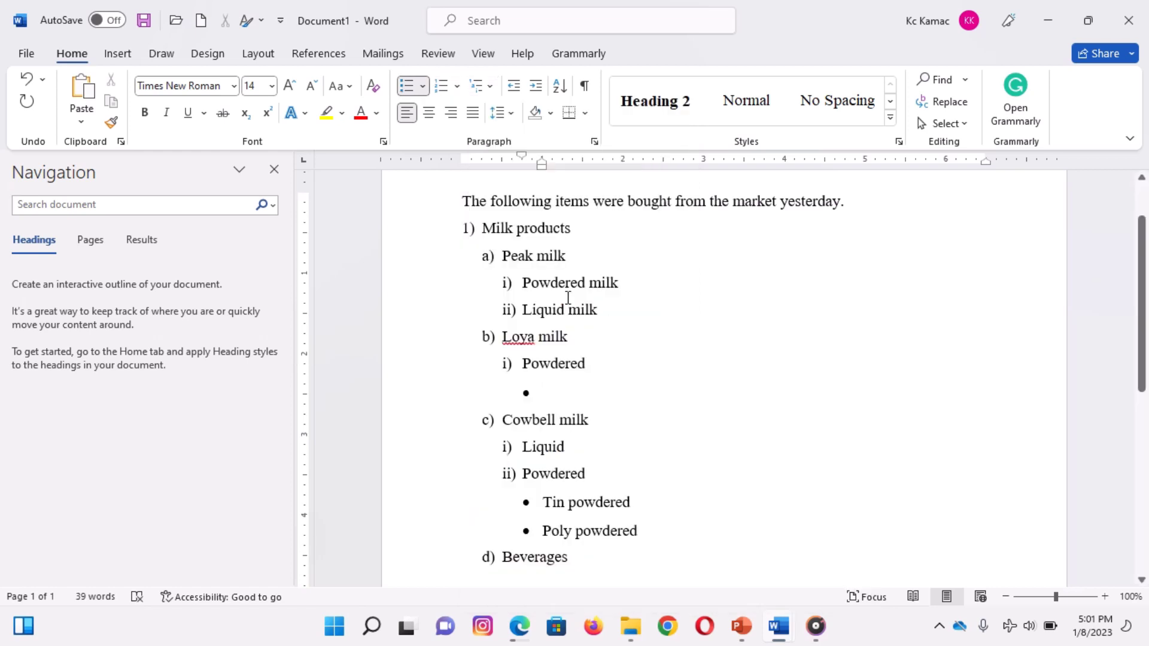
{"action": "left_click", "coordinate": [407, 87]}
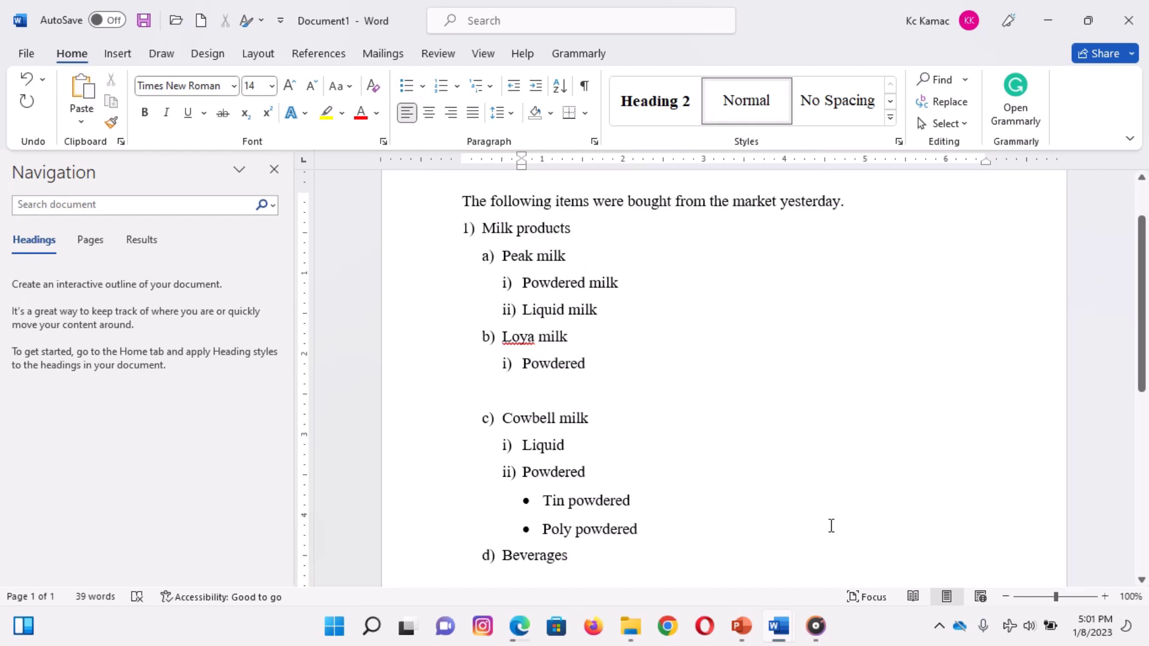
{"action": "key", "text": "ctrl+z"}
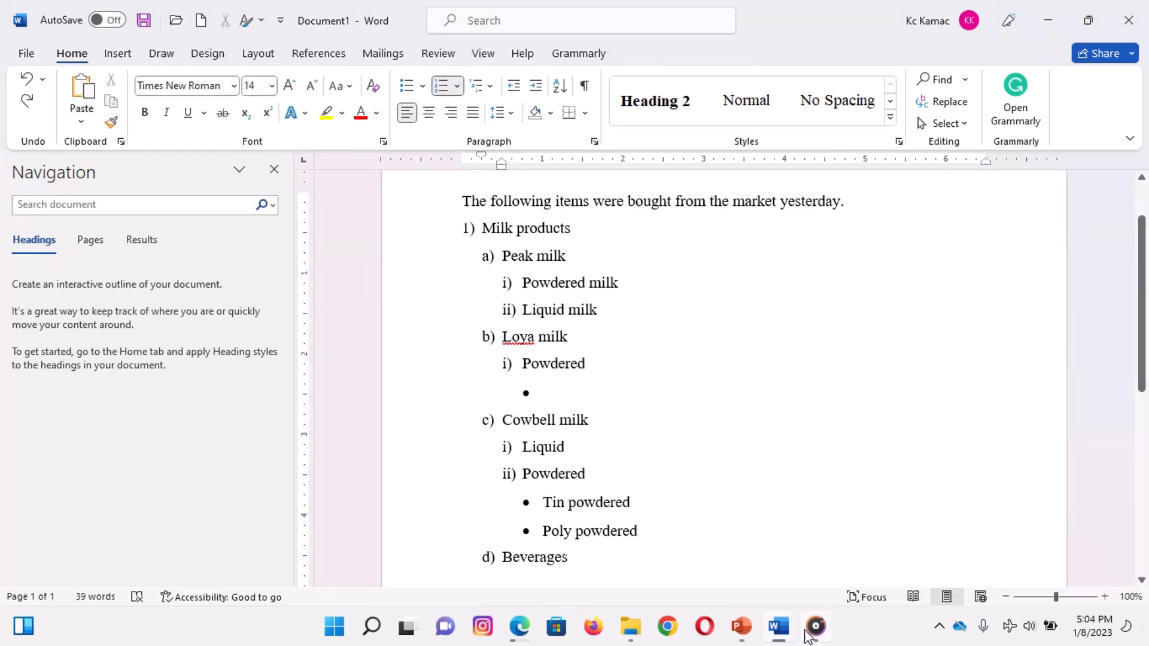
- With the cursor on the empty bullet line, show the Multilevel List format gallery
{"action": "left_click", "coordinate": [581, 399]}
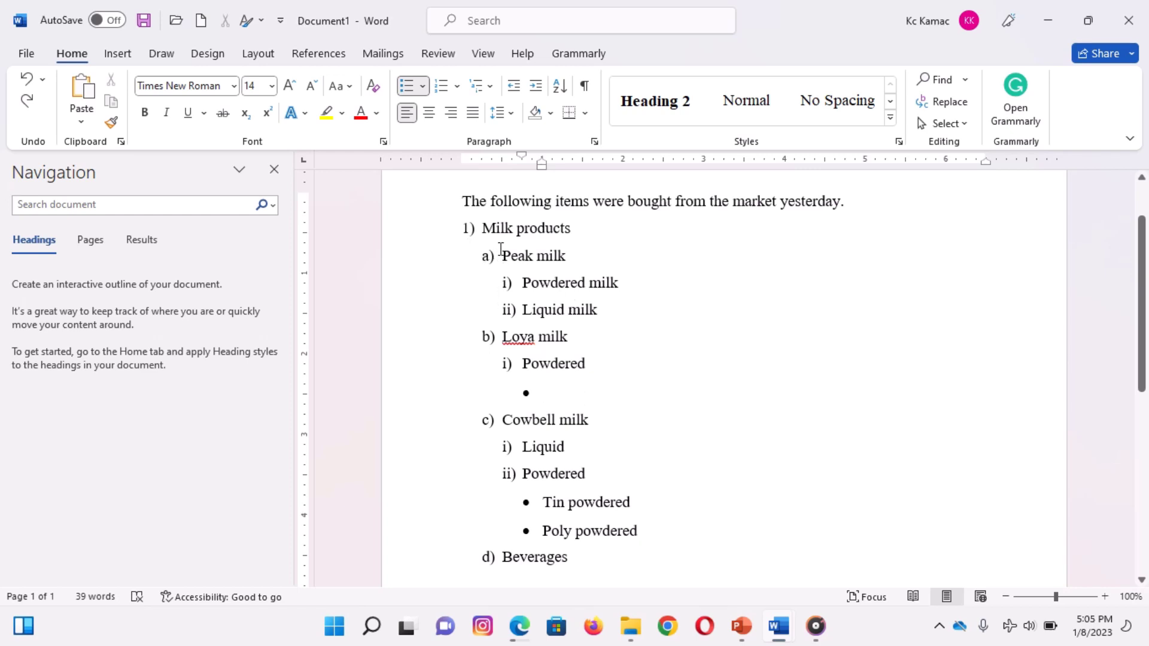
{"action": "left_click", "coordinate": [490, 85]}
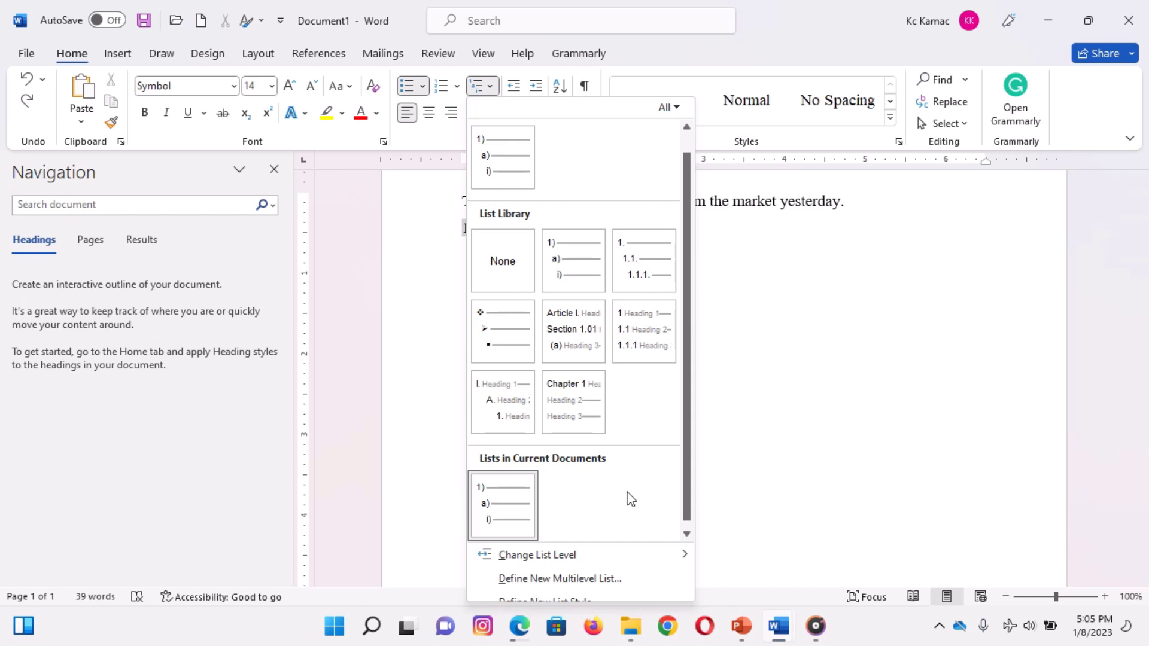
{"action": "left_click", "coordinate": [731, 443]}
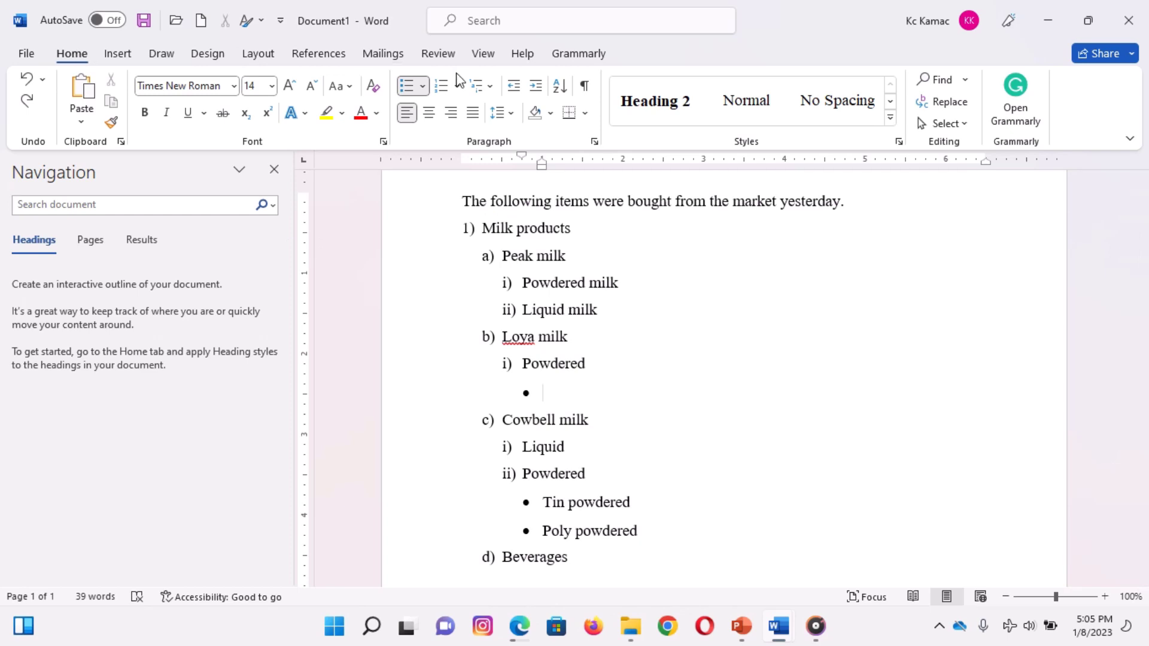
{"action": "left_click", "coordinate": [494, 87]}
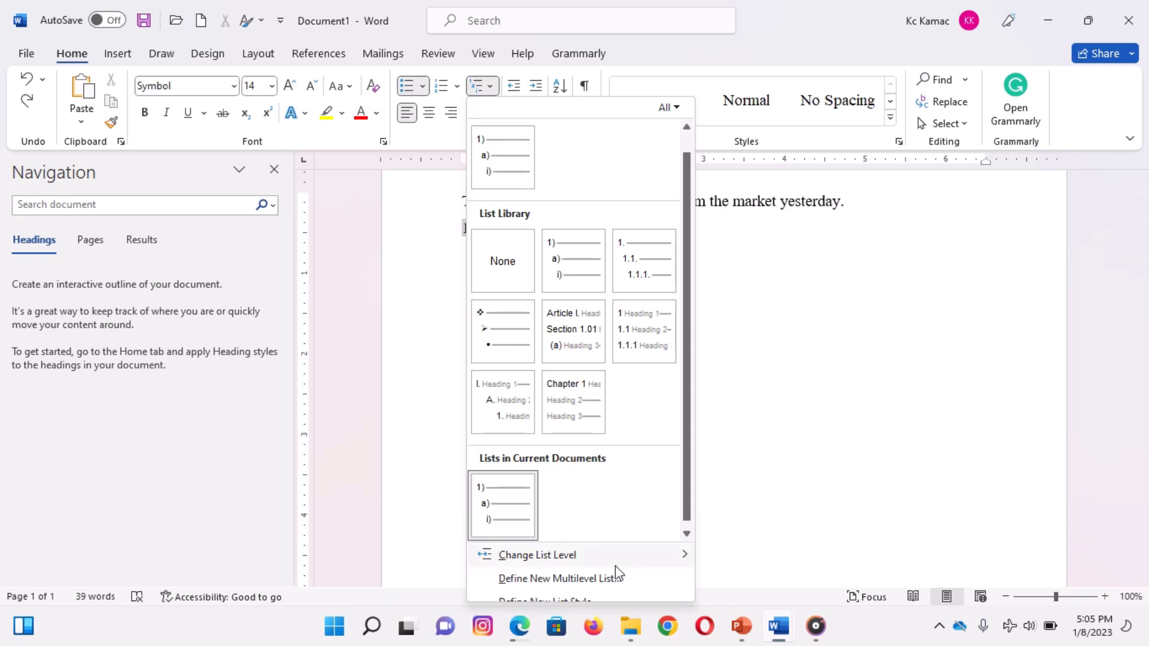
{"action": "mouse_move", "coordinate": [574, 555]}
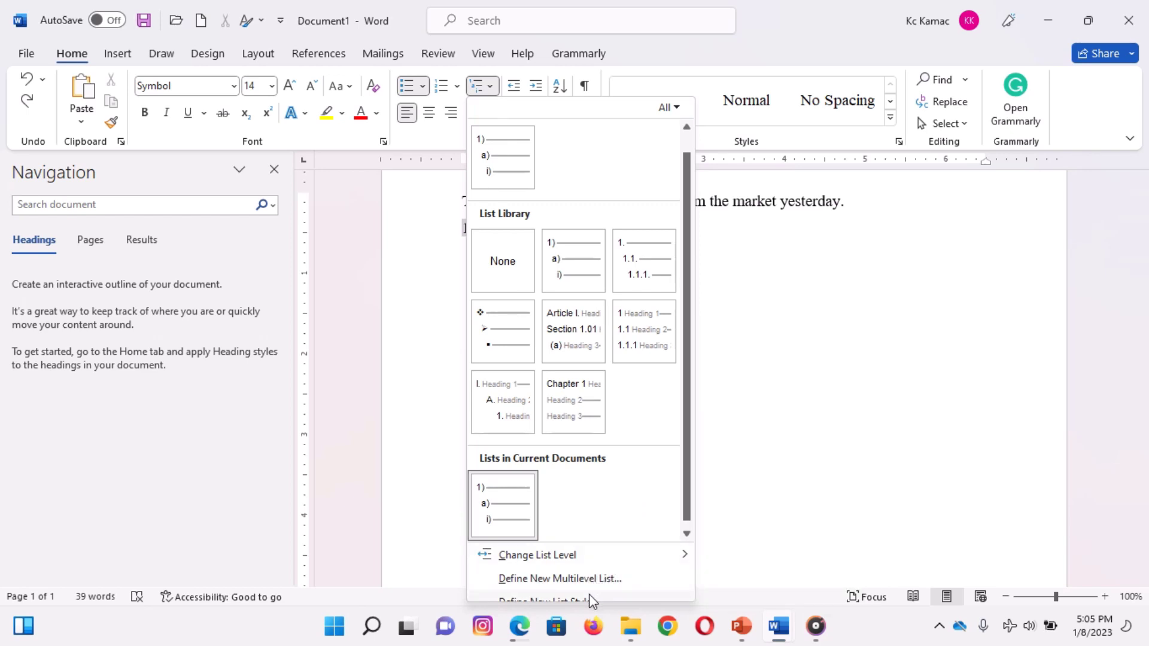
- Define a new list style named MyList with level 1 numbered 1, 2, 3 starting at 1
{"action": "left_click", "coordinate": [592, 600]}
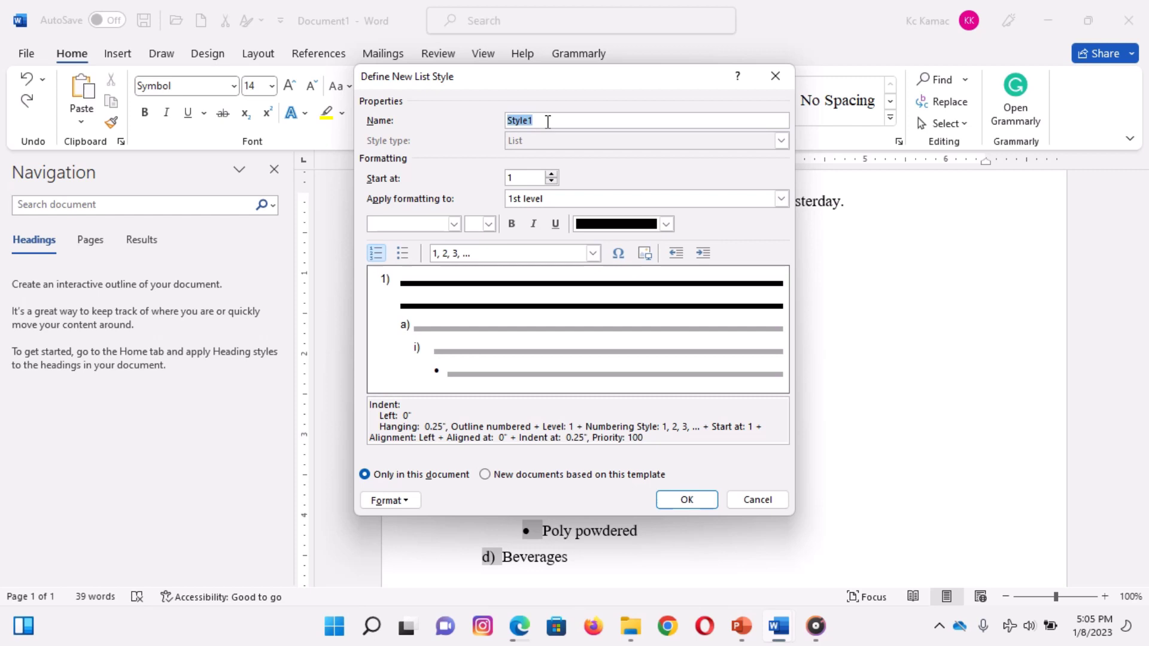
{"action": "type", "text": "MyList"}
{"action": "left_click", "coordinate": [560, 201]}
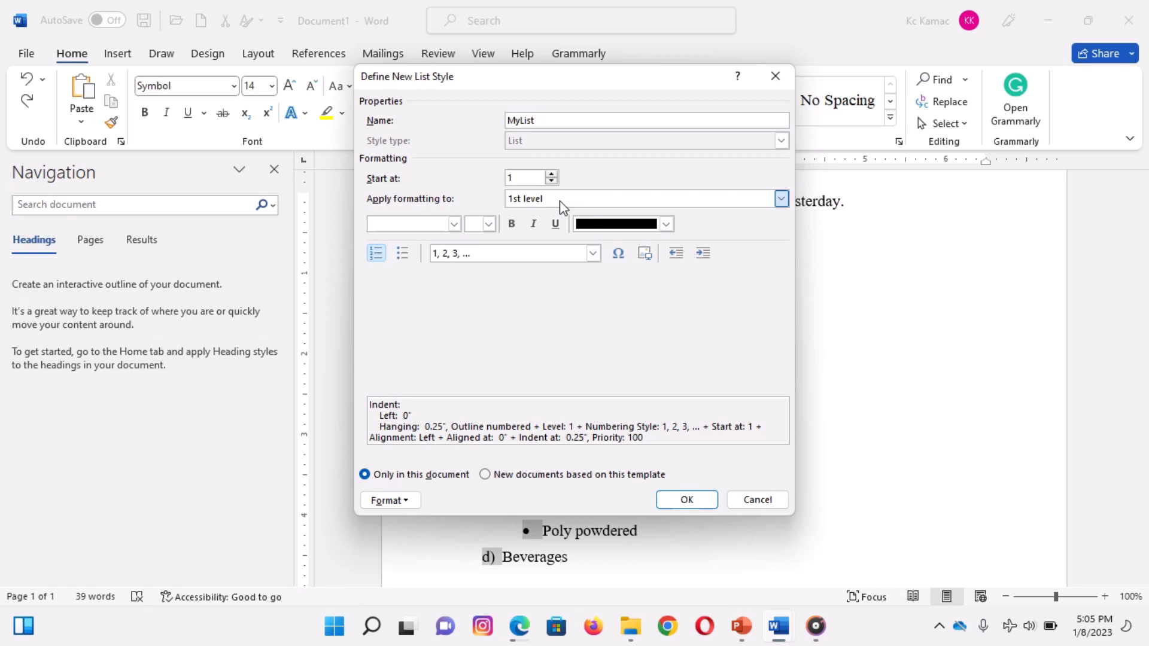
{"action": "left_click", "coordinate": [536, 214]}
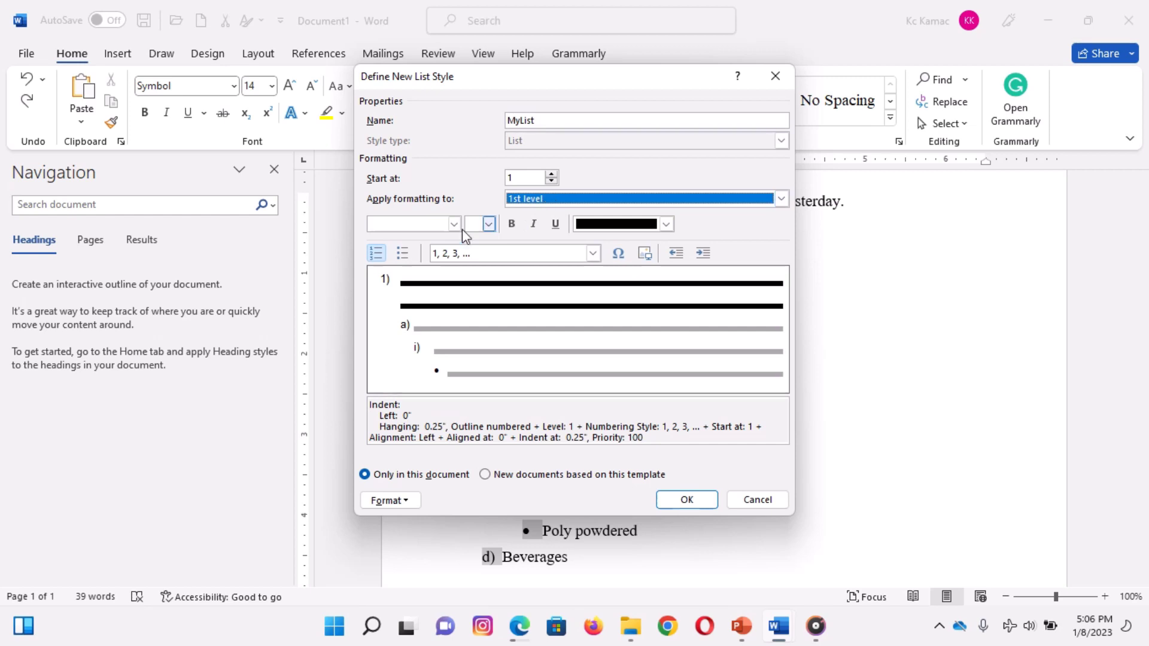
{"action": "left_click", "coordinate": [593, 254]}
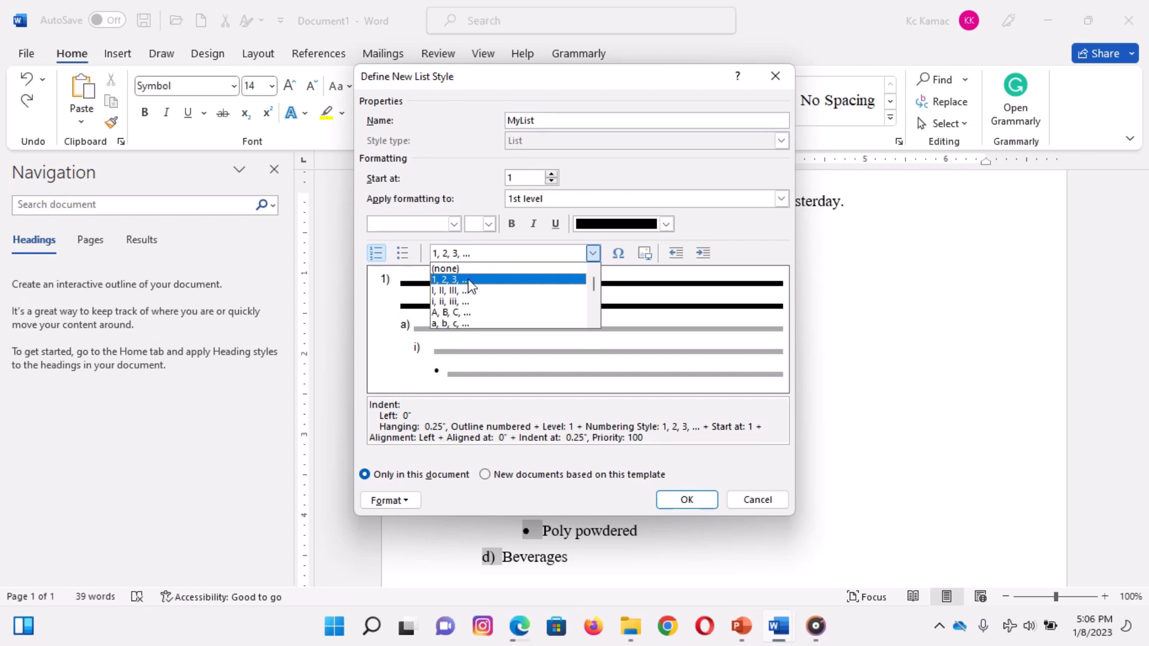
{"action": "left_click", "coordinate": [470, 280]}
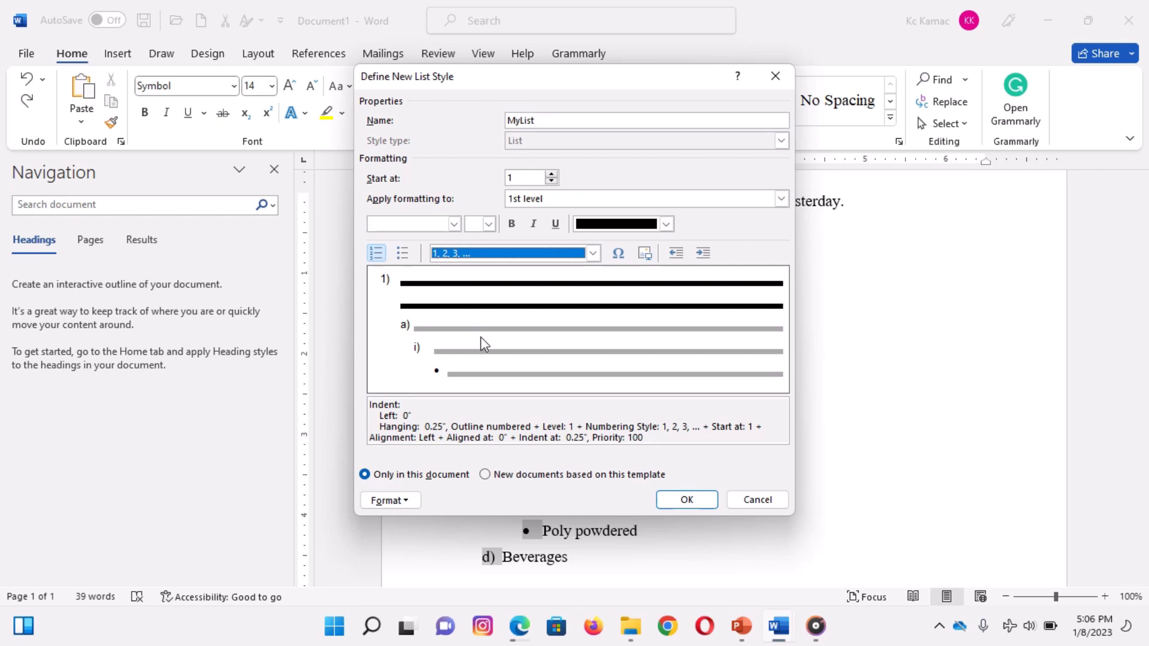
{"action": "left_click", "coordinate": [523, 179]}
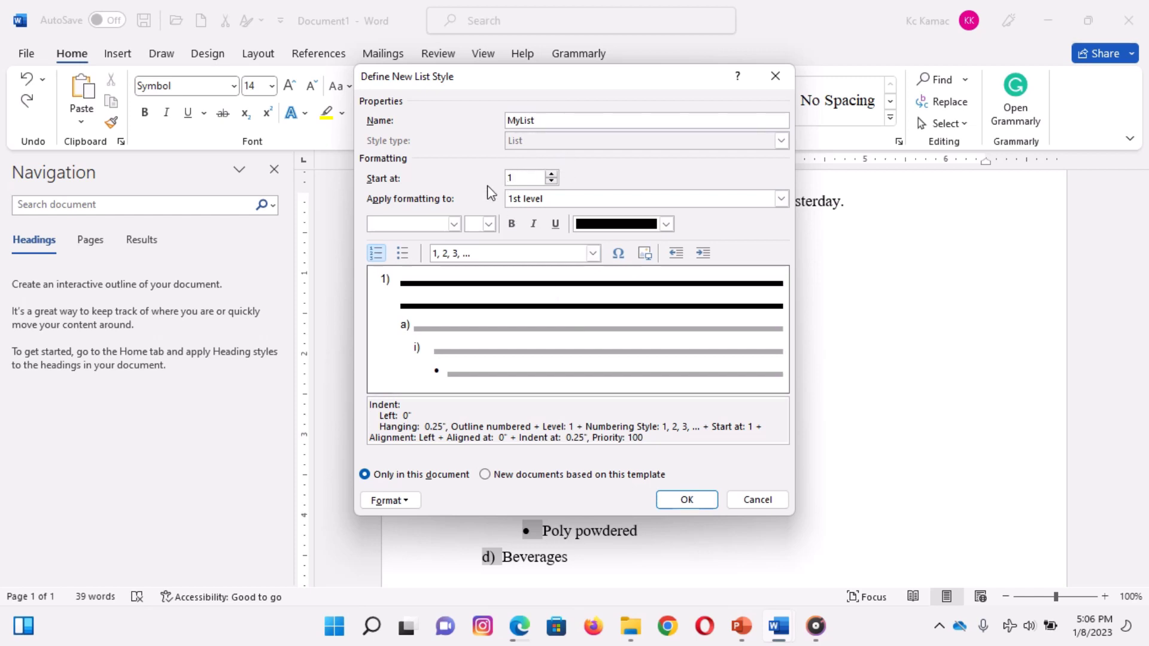
- Set MyList's second level to a, b, c numbering and its third level to i, ii, iii
{"action": "left_click", "coordinate": [531, 199]}
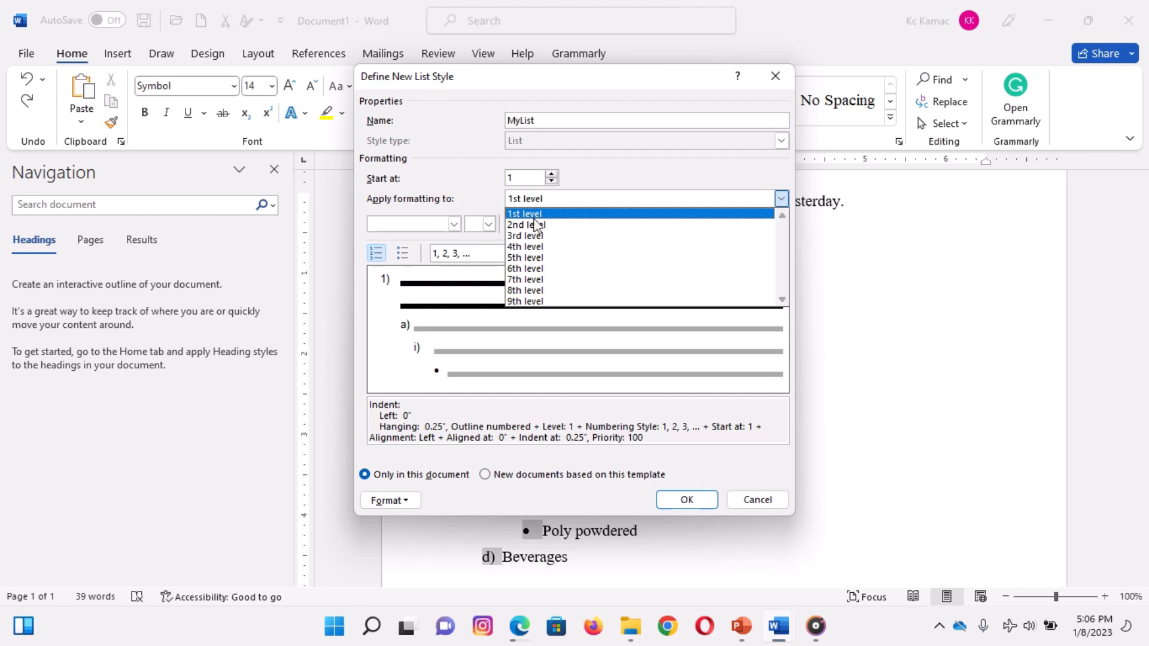
{"action": "left_click", "coordinate": [536, 225]}
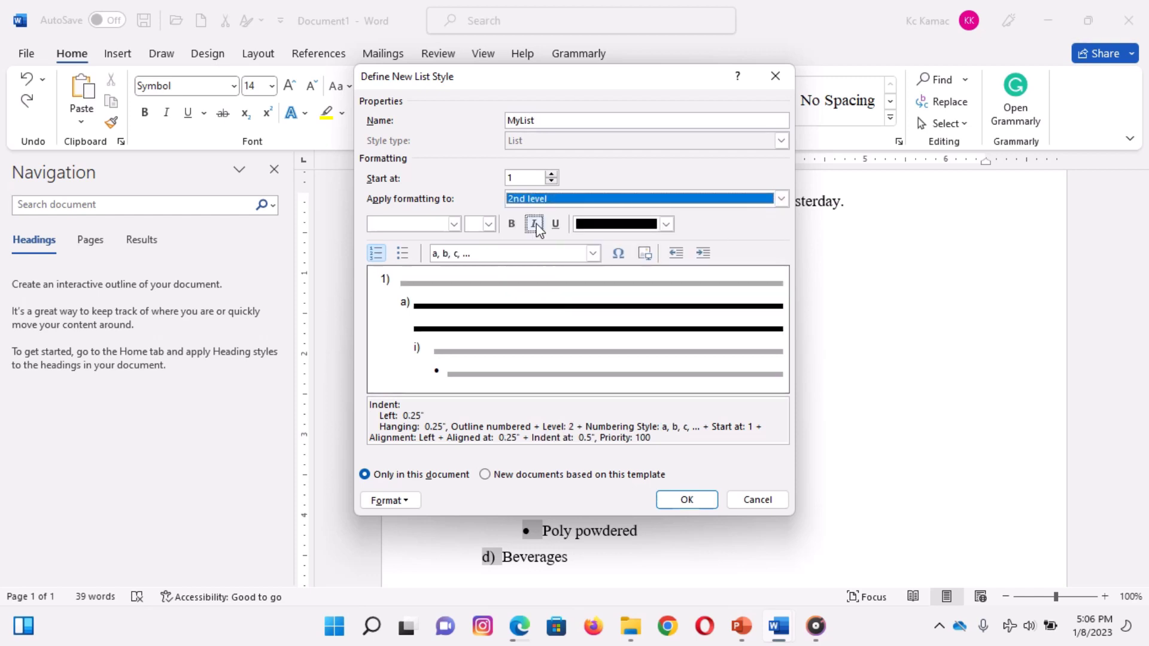
{"action": "left_click", "coordinate": [514, 253]}
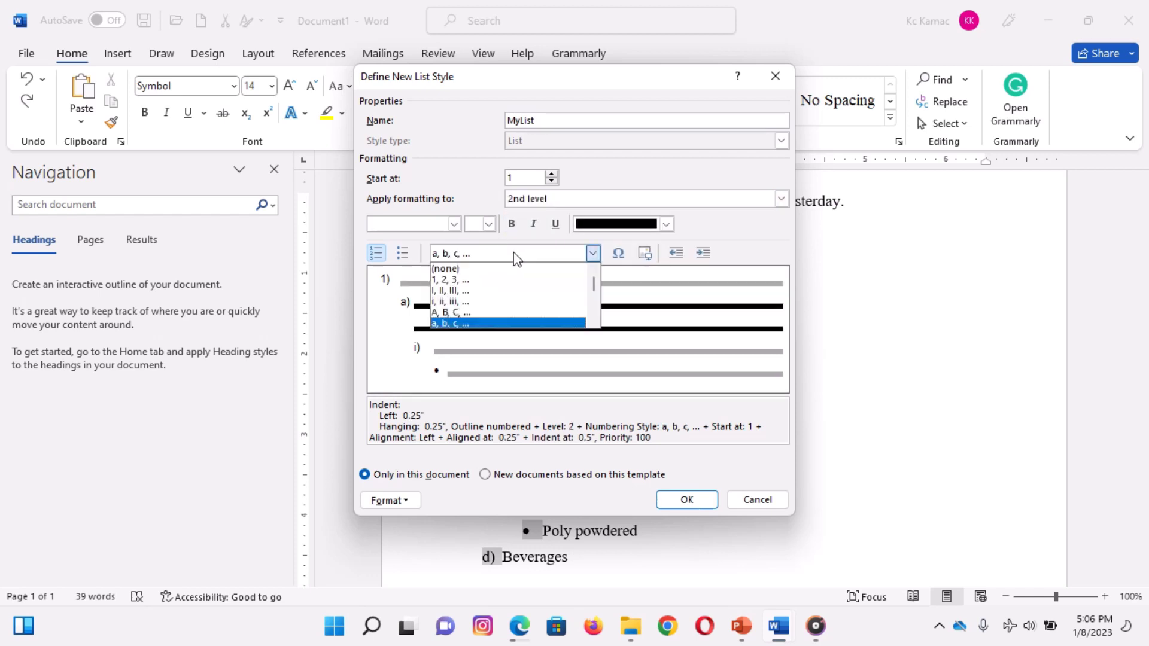
{"action": "left_click", "coordinate": [465, 324]}
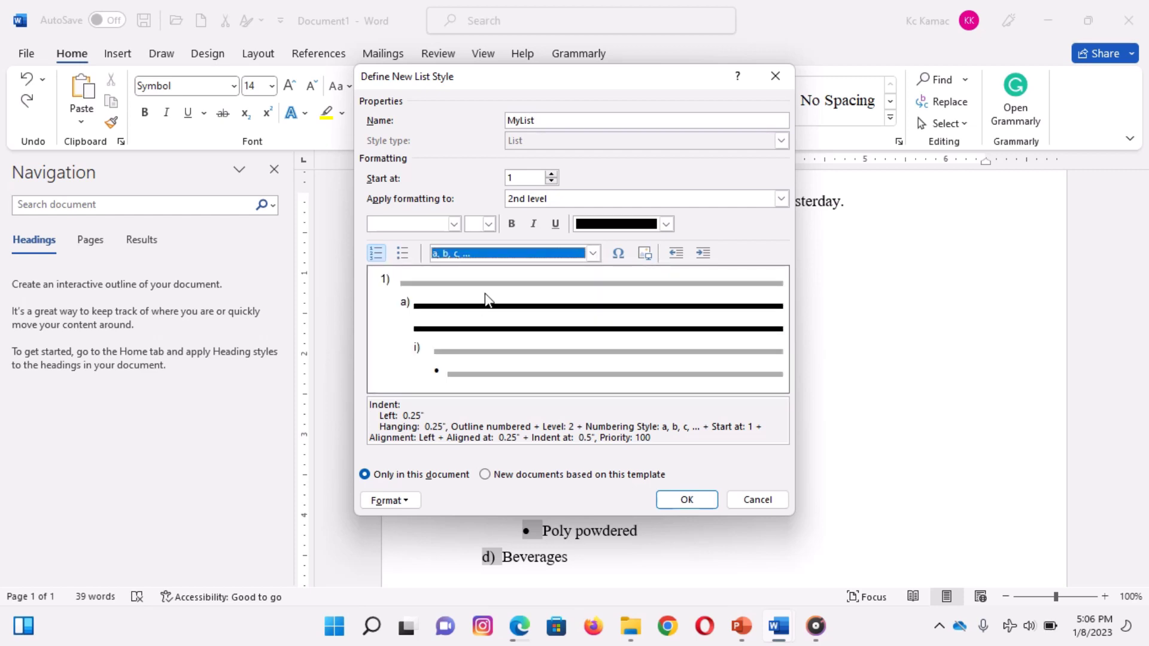
{"action": "left_click", "coordinate": [552, 178]}
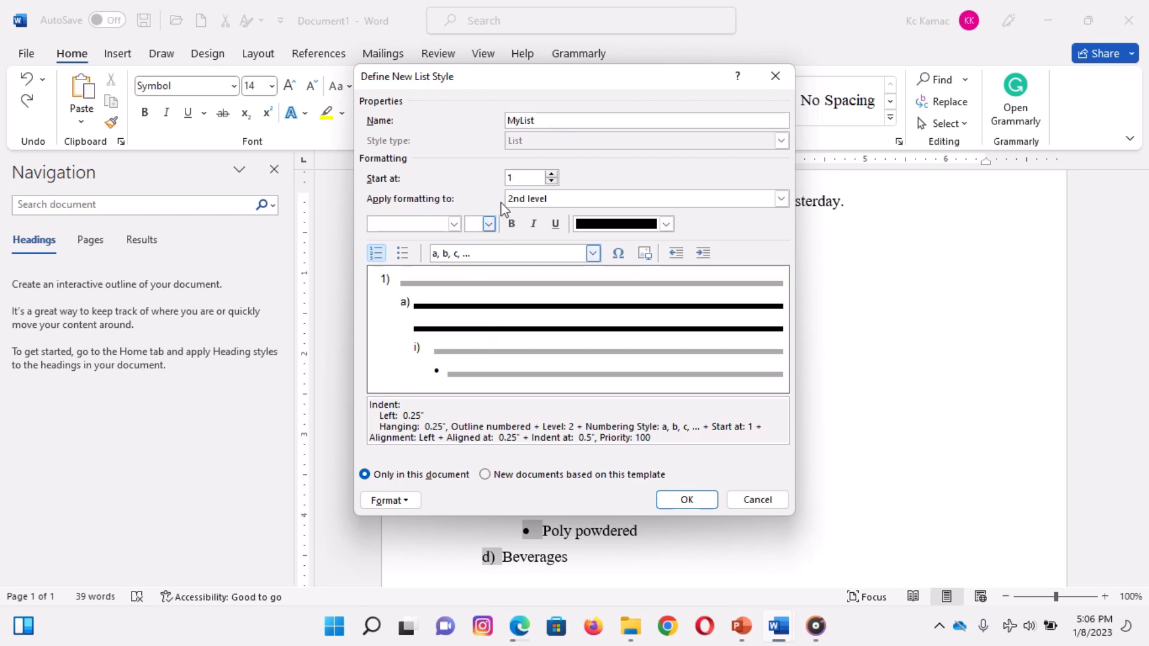
{"action": "left_click", "coordinate": [565, 198]}
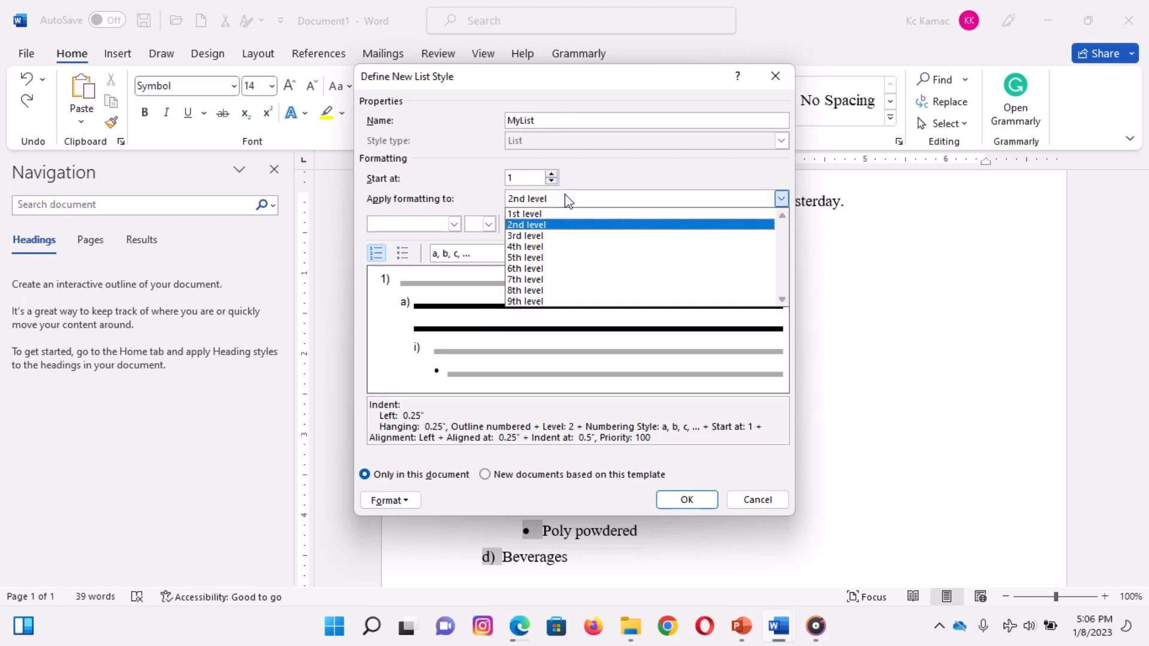
{"action": "left_click", "coordinate": [541, 235]}
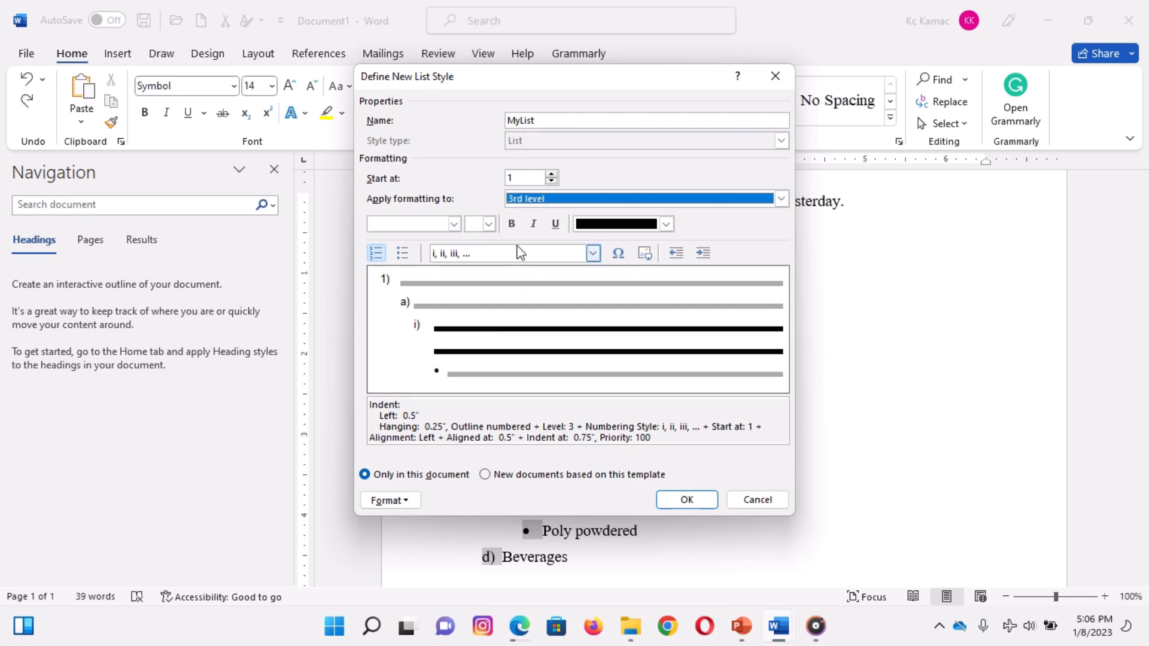
- Make MyList's fourth level numbered 01, 02, 03 in italic
{"action": "left_click", "coordinate": [556, 201]}
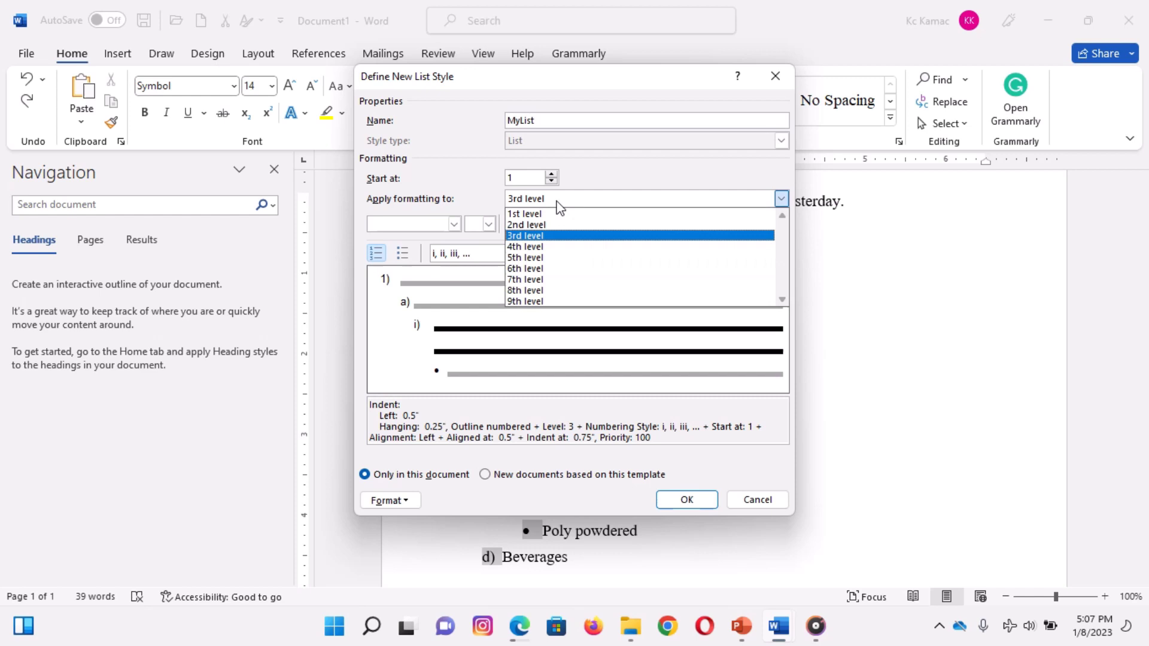
{"action": "left_click", "coordinate": [544, 246]}
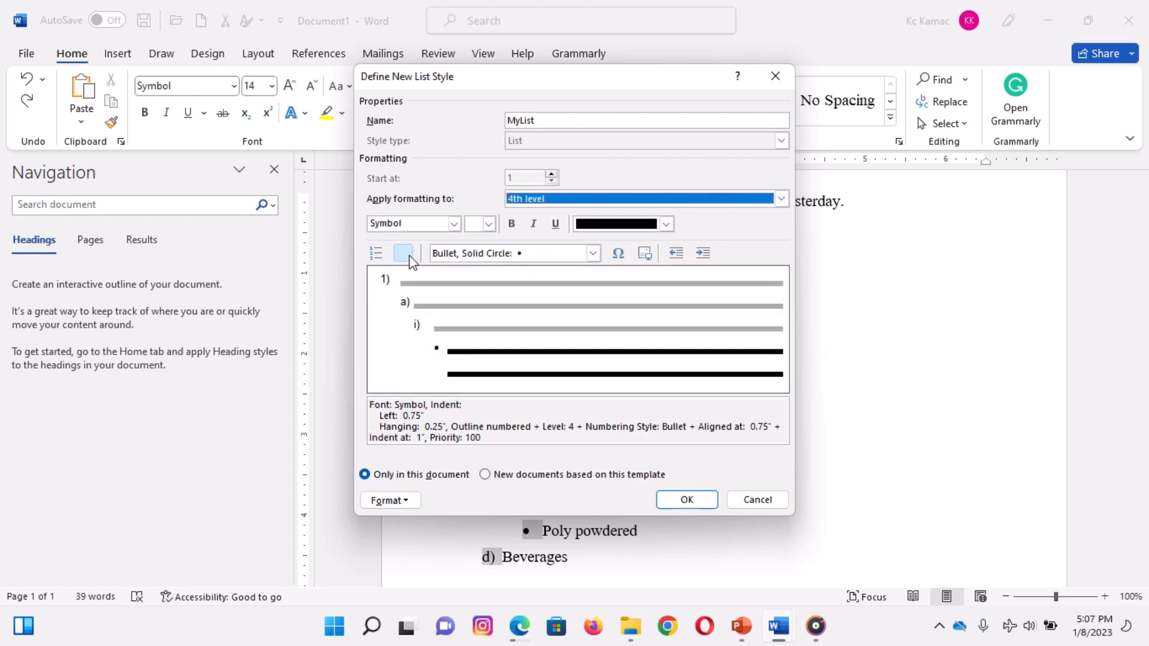
{"action": "left_click", "coordinate": [376, 254]}
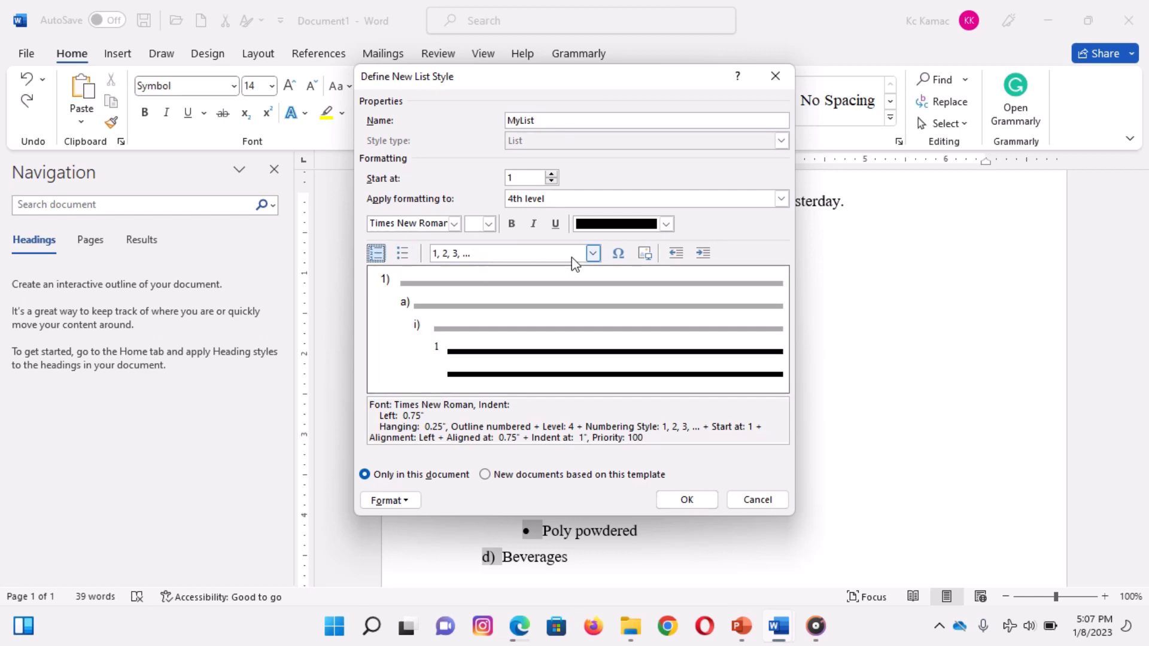
{"action": "left_click", "coordinate": [592, 254]}
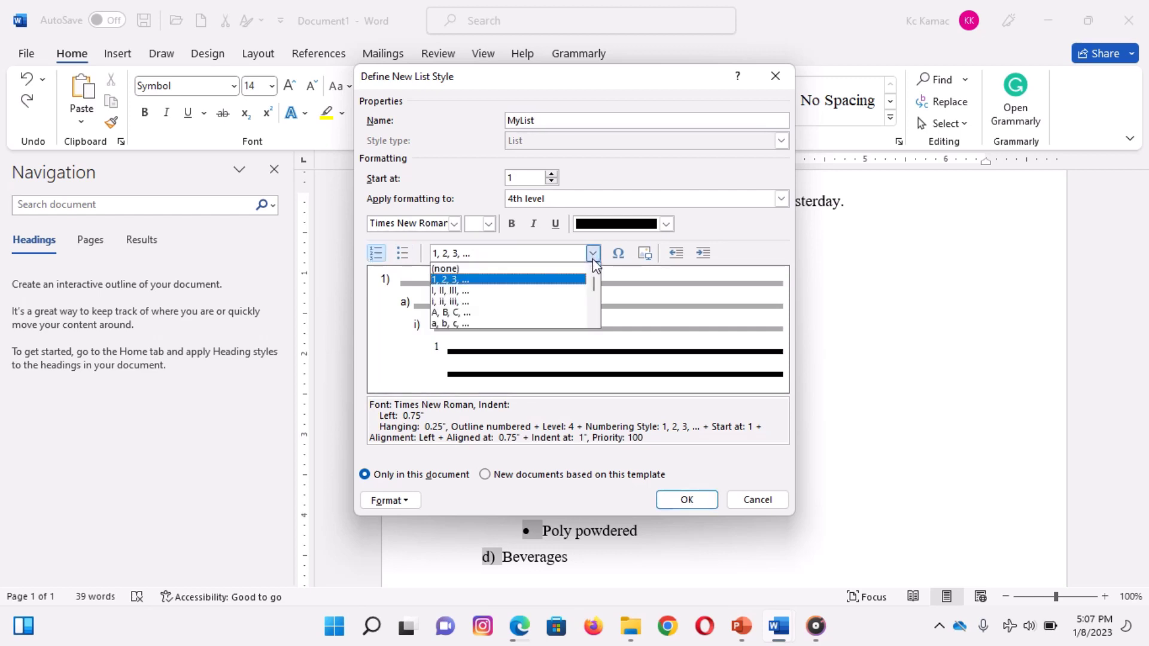
{"action": "mouse_move", "coordinate": [594, 296]}
{"action": "left_click_drag", "start_coordinate": [594, 299], "coordinate": [595, 304]}
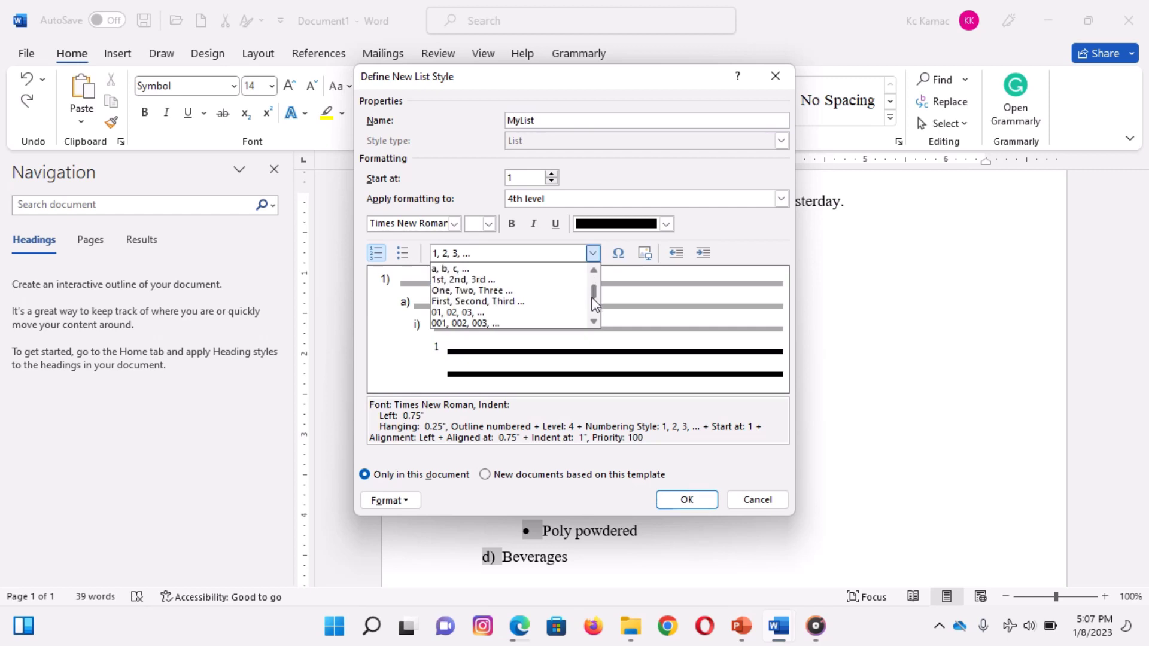
{"action": "left_click", "coordinate": [471, 312]}
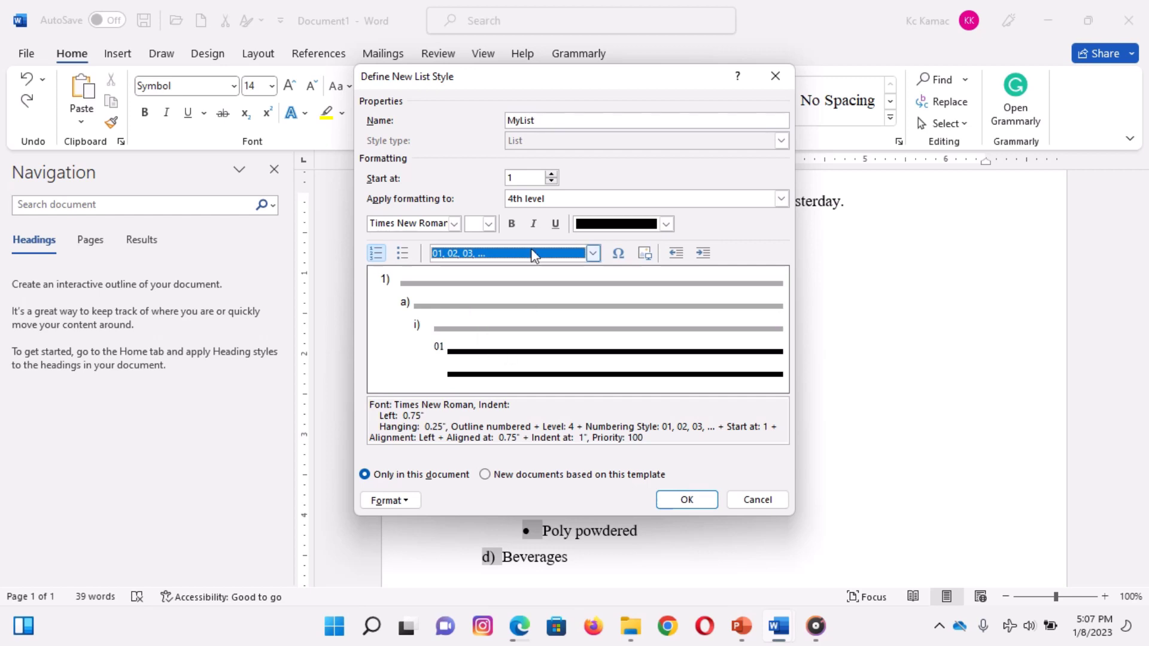
{"action": "left_click", "coordinate": [533, 224]}
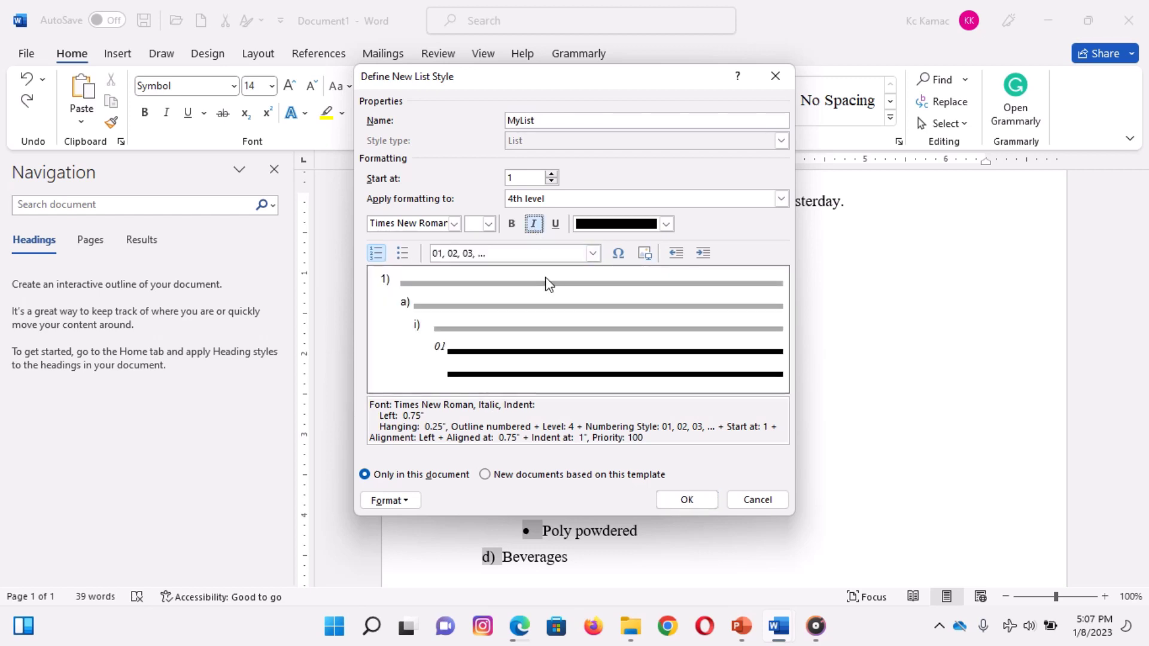
- Confirm the MyList style so fourth-level items change from bullets to italic 01, 02
{"action": "left_click", "coordinate": [686, 501]}
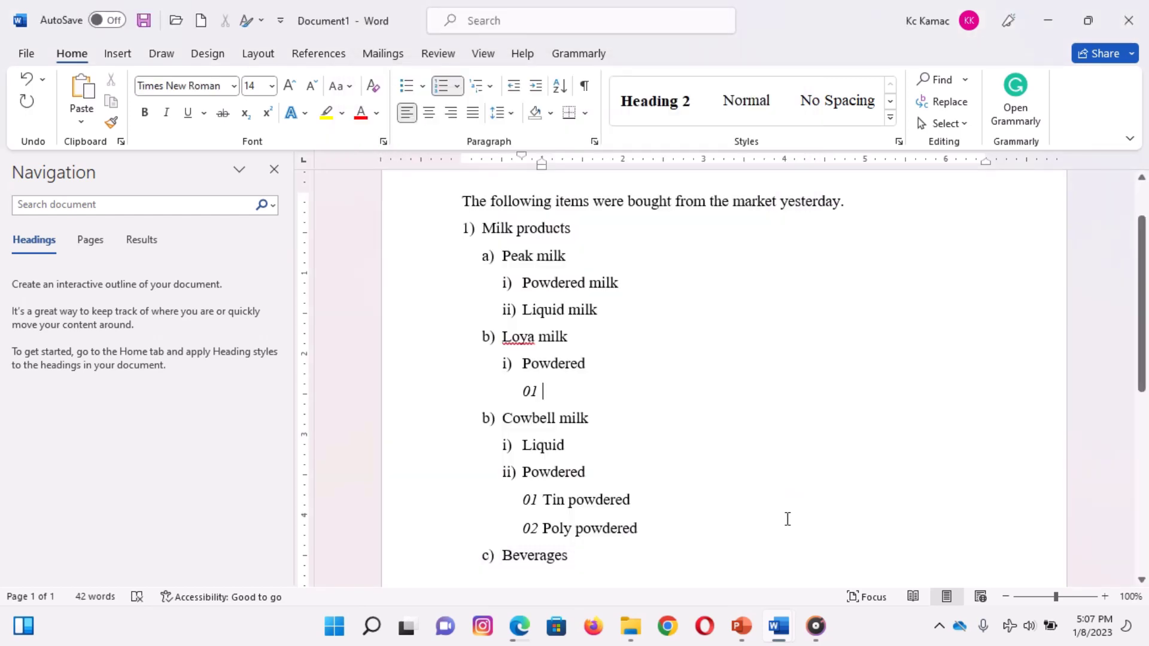